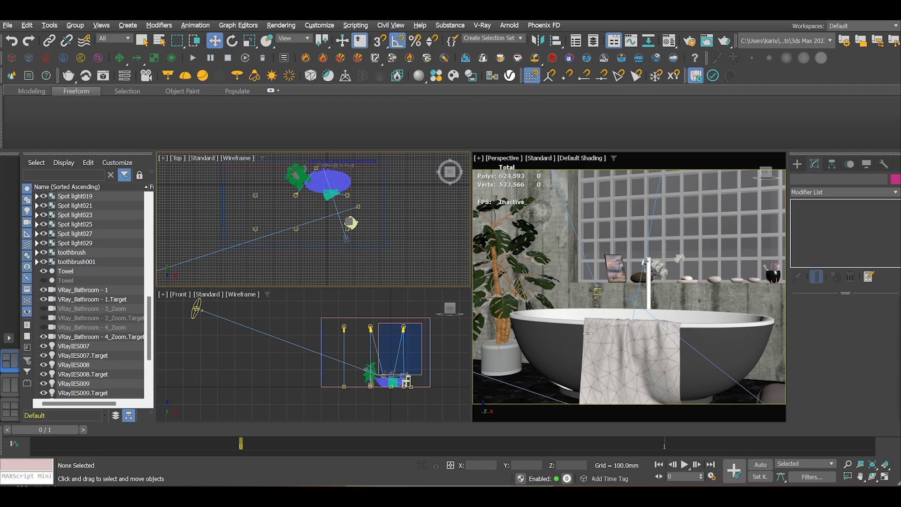
Select the bathtub and hide all unselected objects in the scene.
click(557, 332)
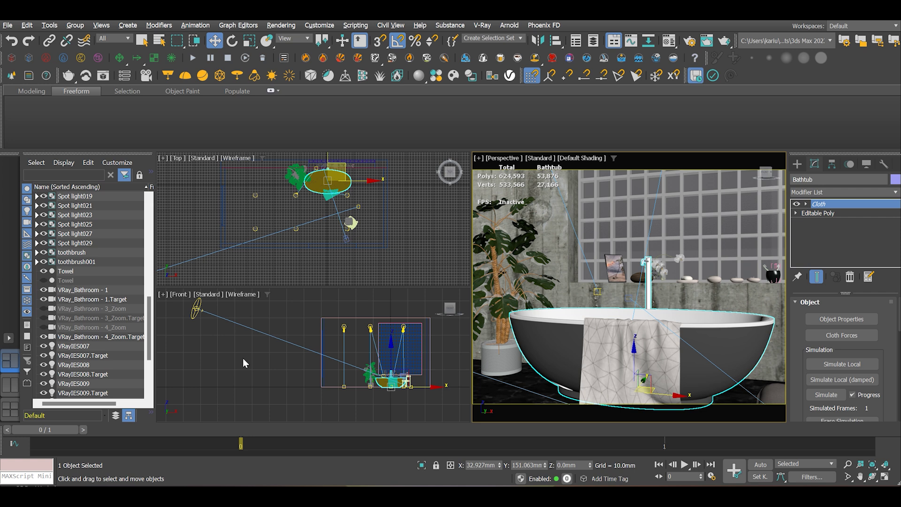
click(511, 402)
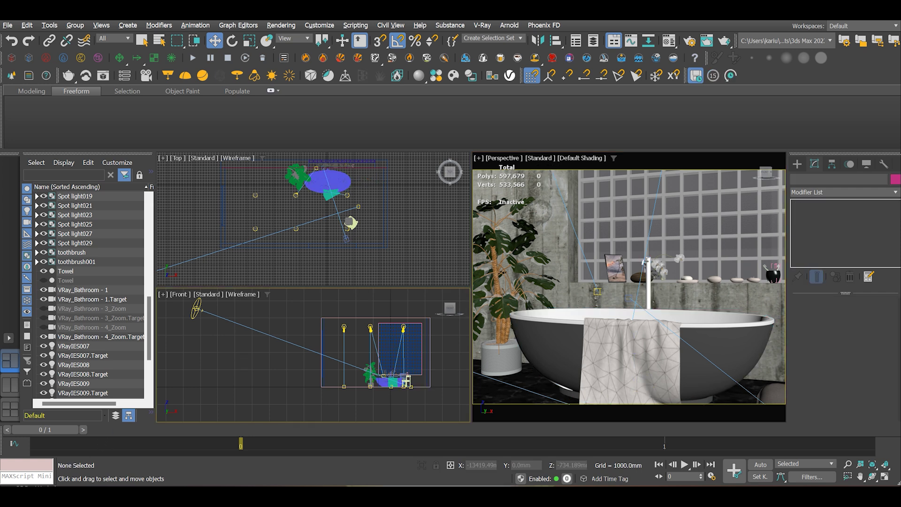
click(546, 332)
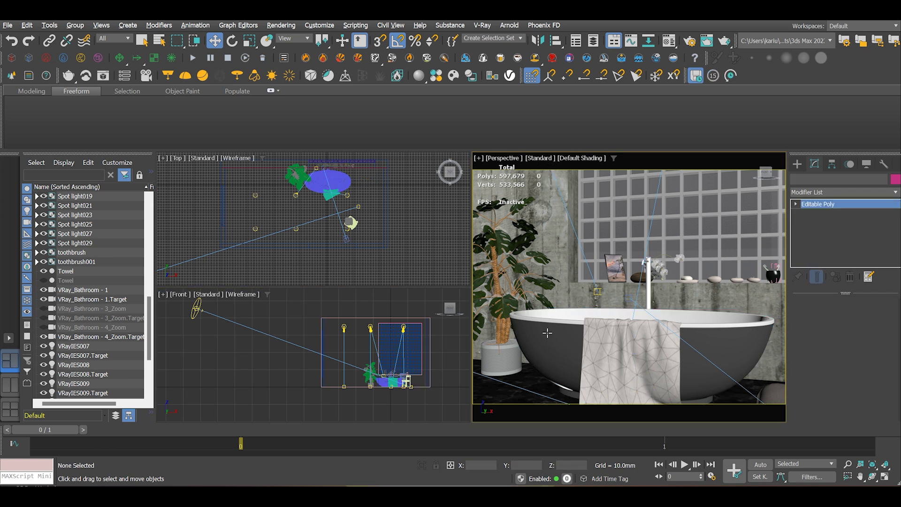
right_click(552, 332)
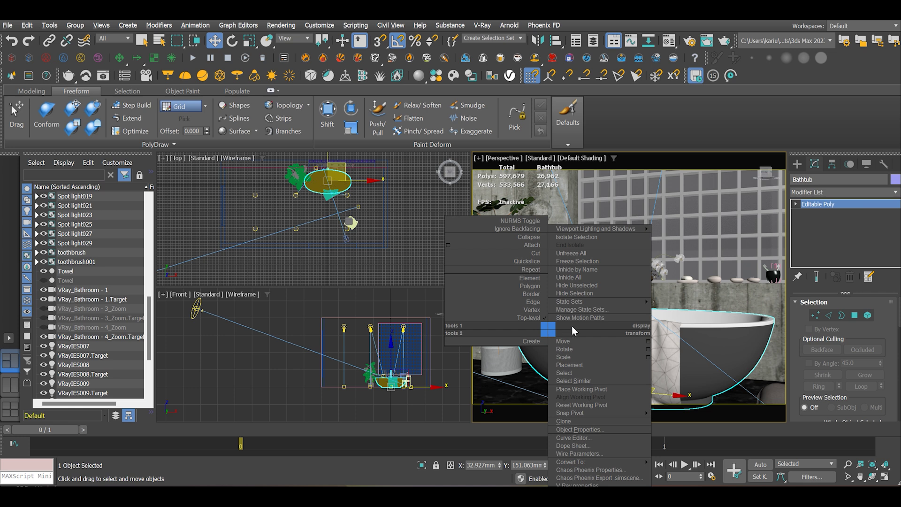
click(588, 290)
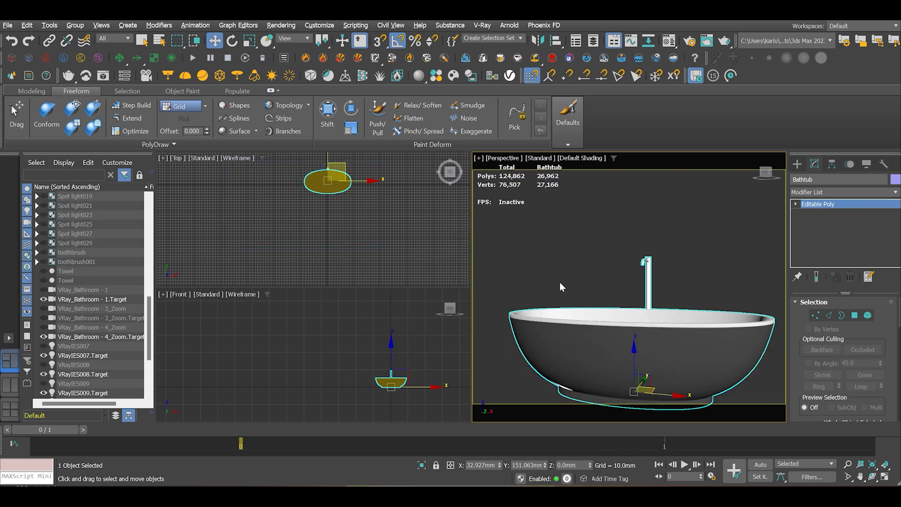
click(603, 273)
scroll(603, 270, down, 2)
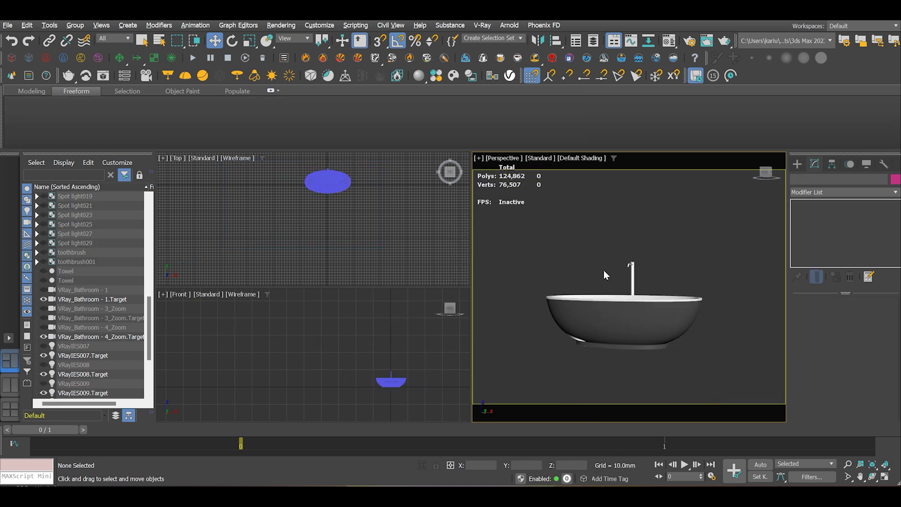
click(872, 476)
drag(661, 323, 623, 345)
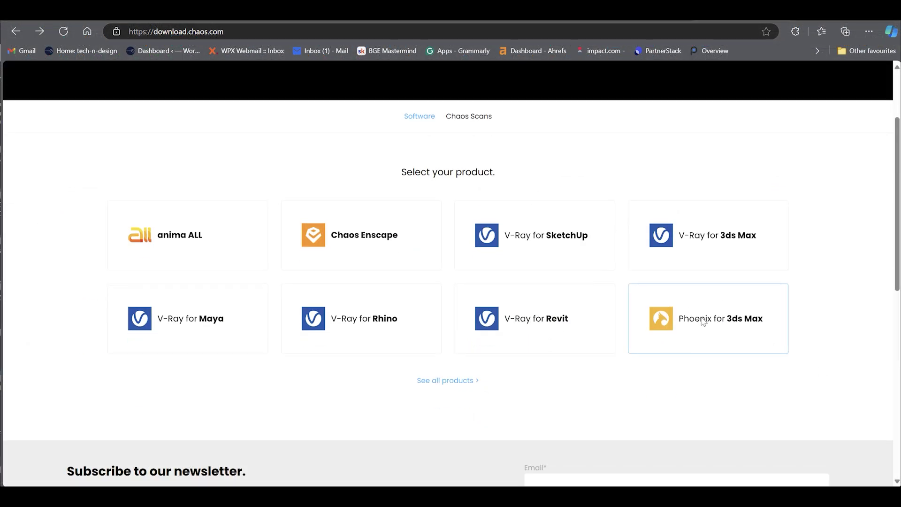
Open the Phoenix for 3ds Max download page in the browser and look through the host platform versions.
click(702, 322)
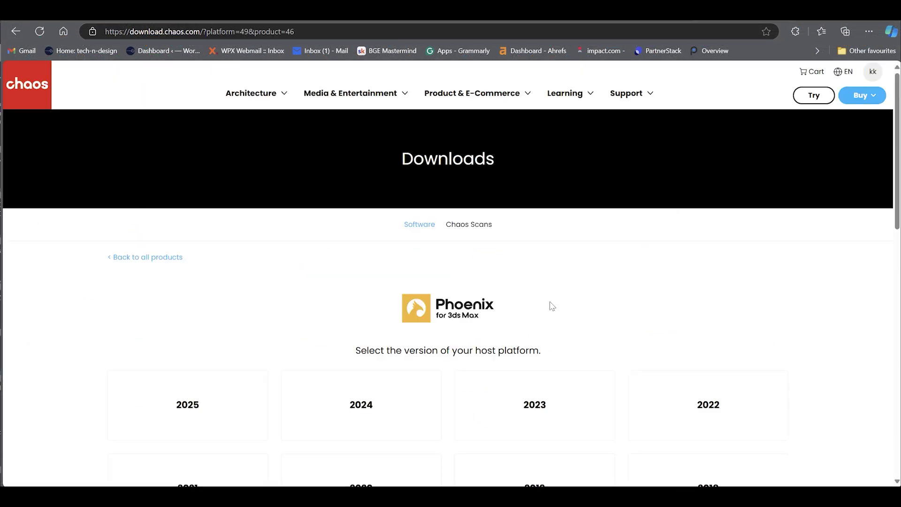
scroll(483, 286, down, 1)
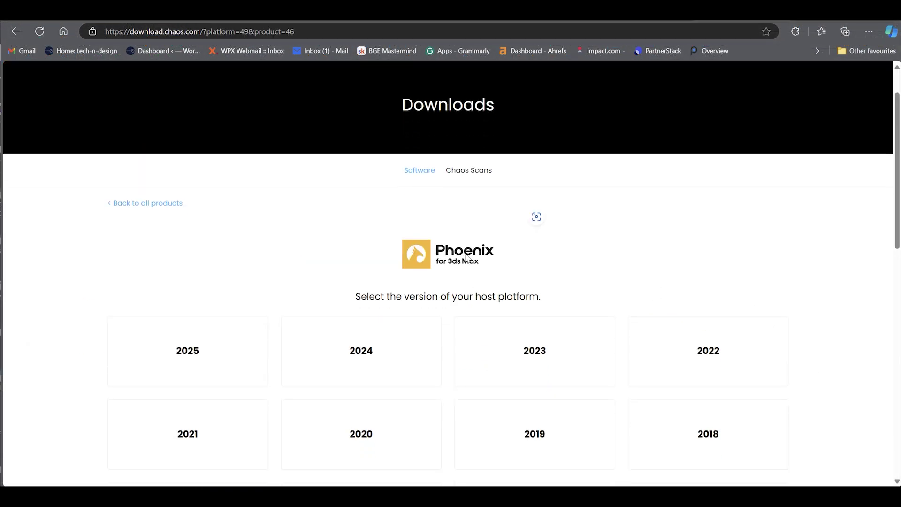
scroll(457, 212, up, 1)
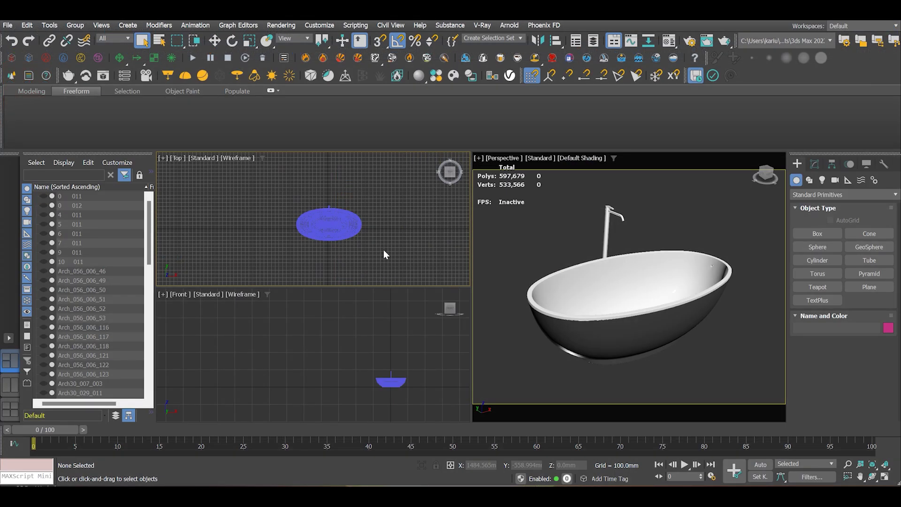
Create a Phoenix LiquidSim grid around the bathtub and size it to X 434, Y 240 and Z 221, enclosing the tap.
click(27, 57)
scroll(334, 216, up, 2)
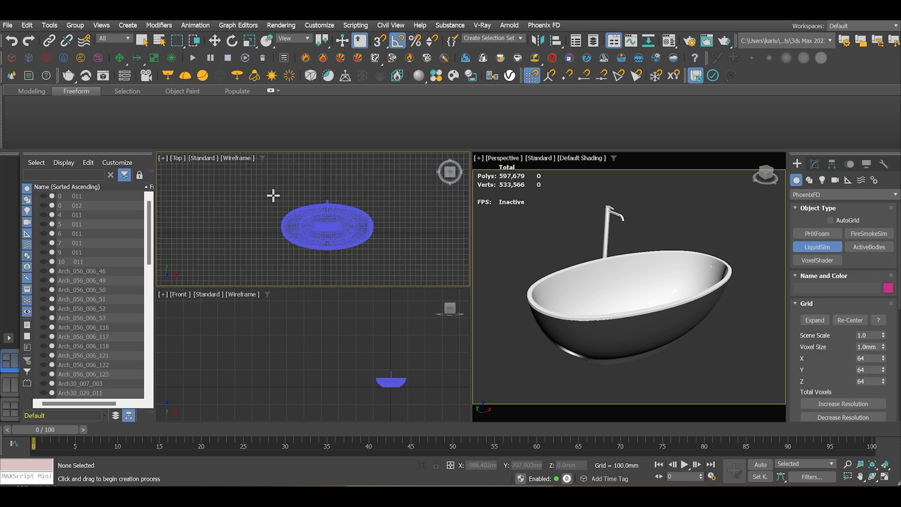
drag(273, 195, 381, 255)
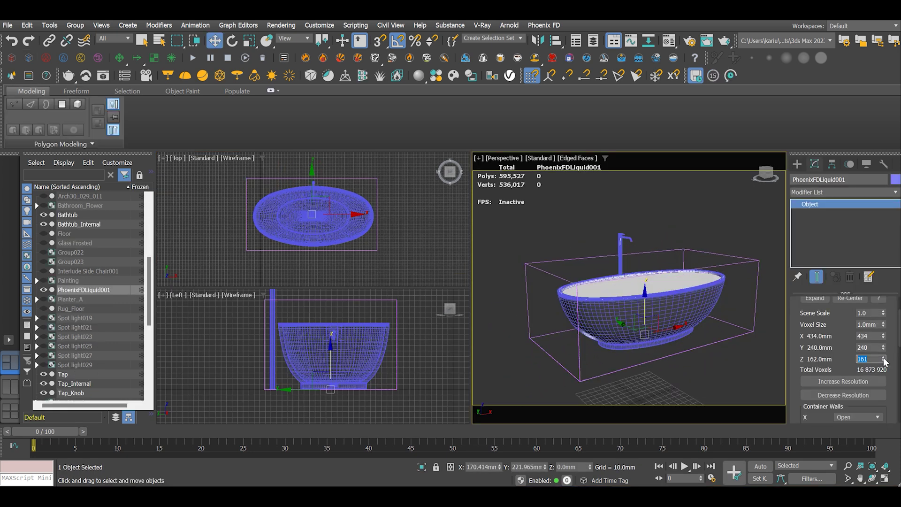
drag(884, 360, 885, 361)
middle_drag(336, 345, 336, 385)
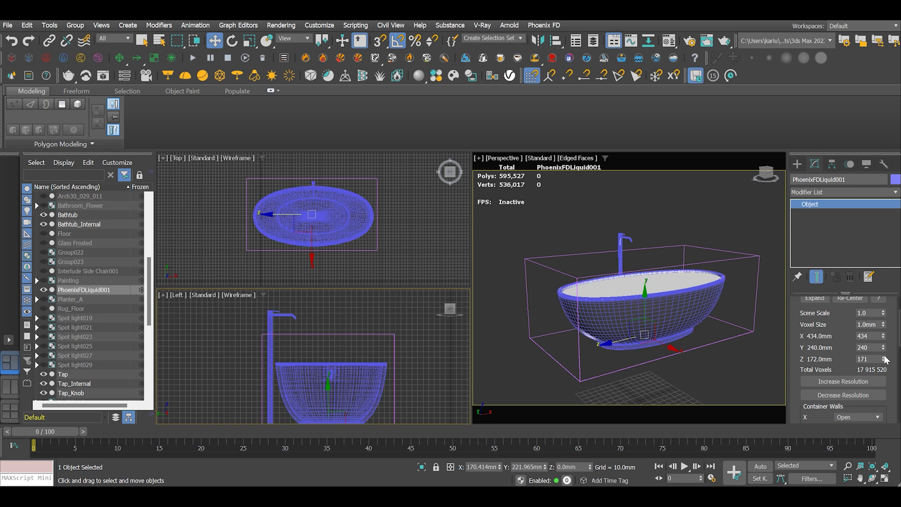
drag(884, 360, 884, 360)
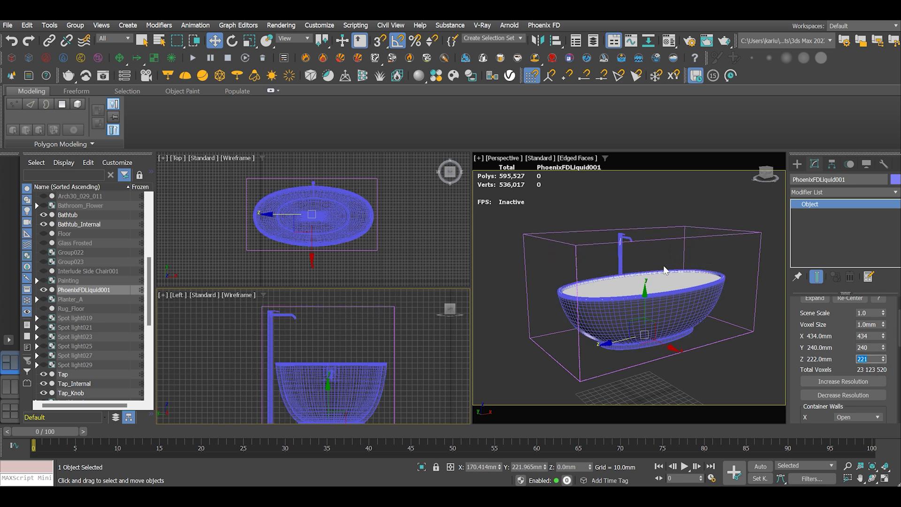
Select the faucet and frame the open end of its spout in the perspective view with the Move tool active.
mouse_move(659, 267)
middle_down()
mouse_move(654, 274)
mouse_move(658, 266)
middle_up()
scroll(305, 204, up, 5)
scroll(310, 212, down, 3)
mouse_move(579, 333)
alt+middle_down()
mouse_move(620, 334)
mouse_move(578, 342)
alt+middle_up()
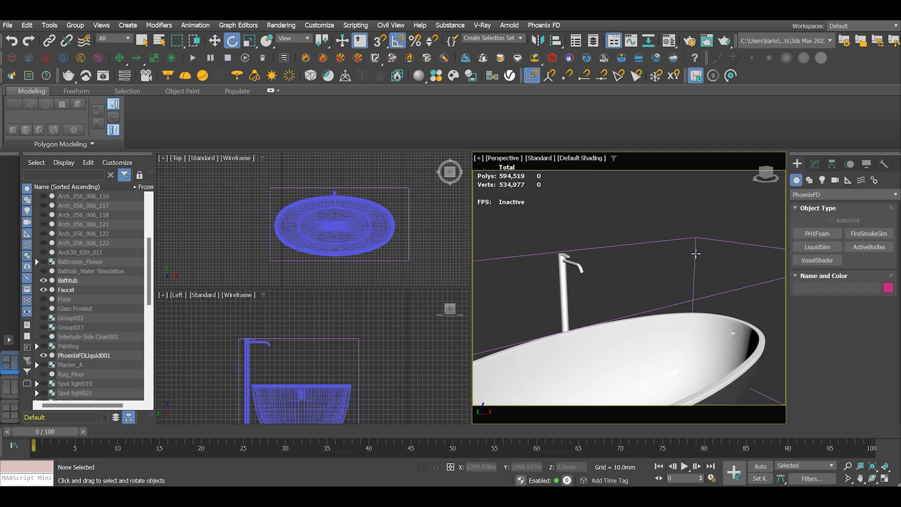
click(580, 268)
key(z)
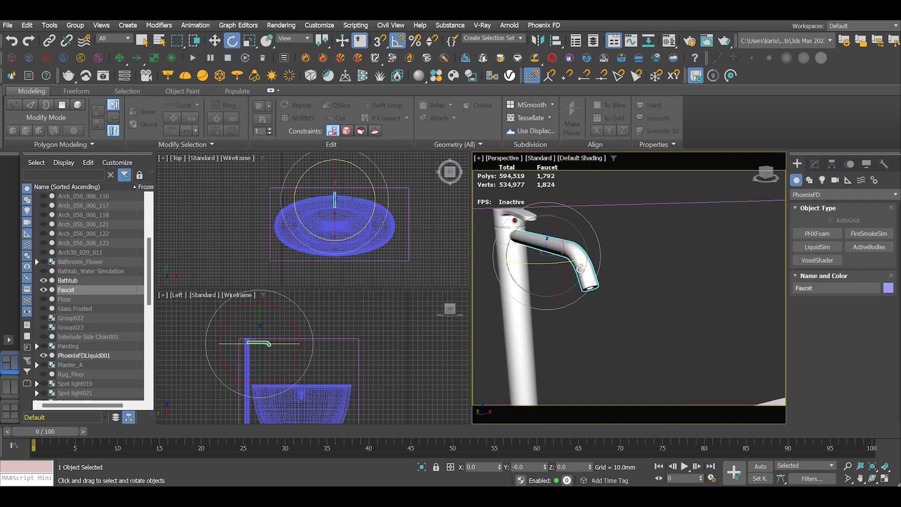
alt+middle_drag(580, 268, 590, 285)
scroll(587, 214, up, 5)
scroll(588, 221, down, 2)
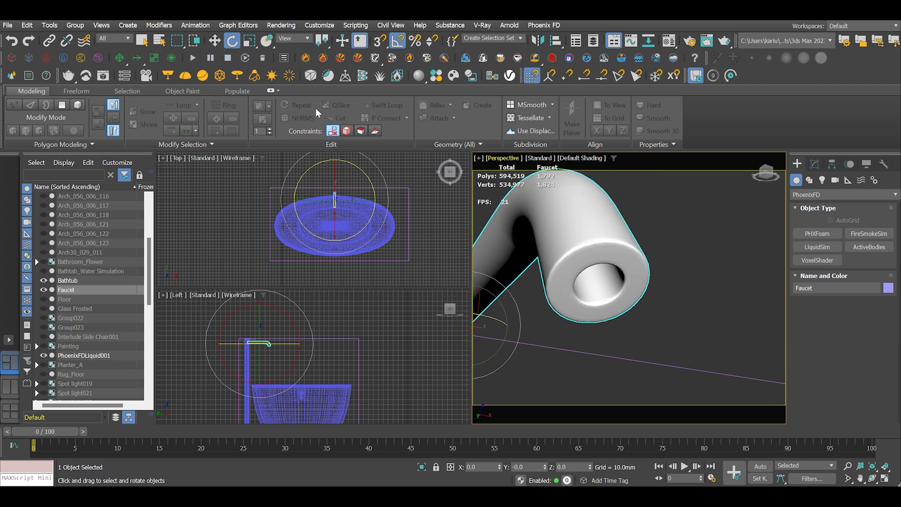
click(214, 41)
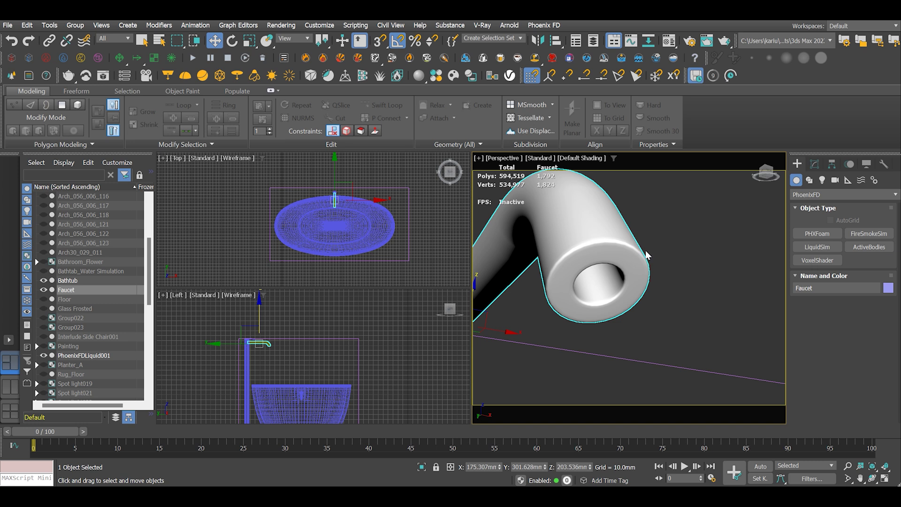
click(587, 158)
click(597, 265)
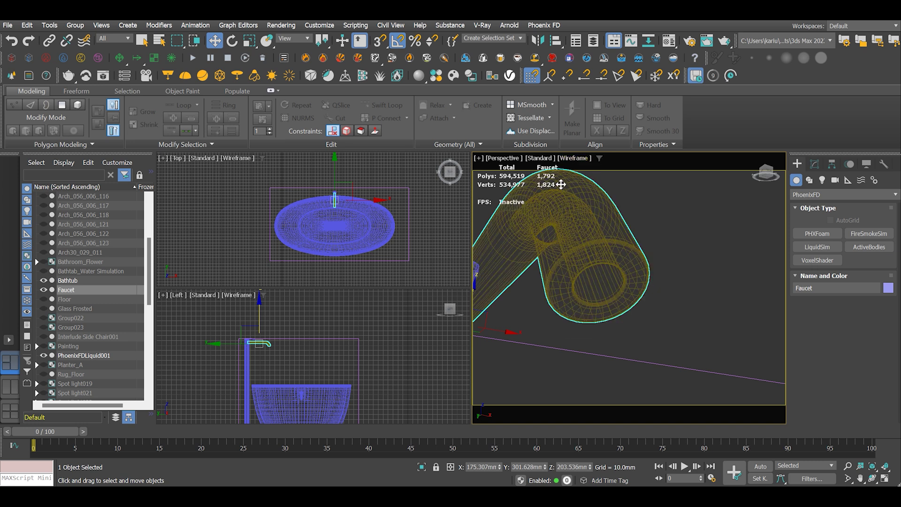
click(568, 160)
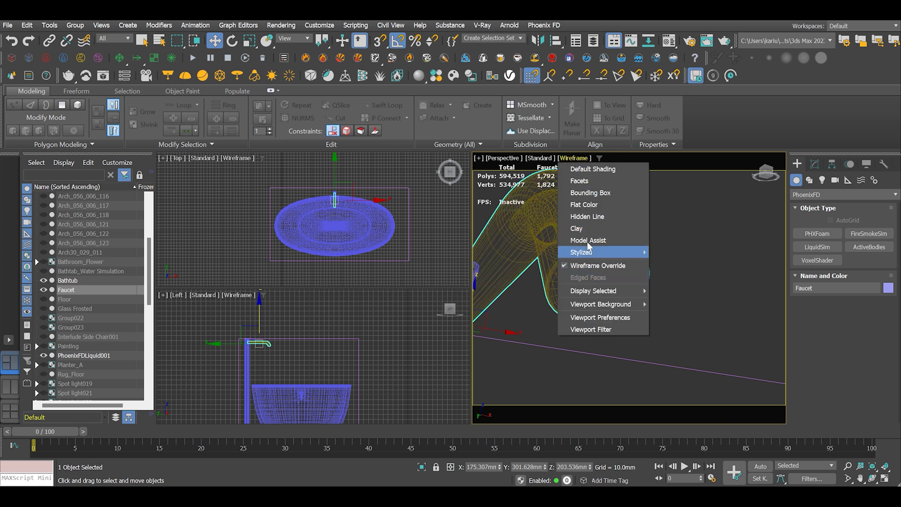
click(591, 265)
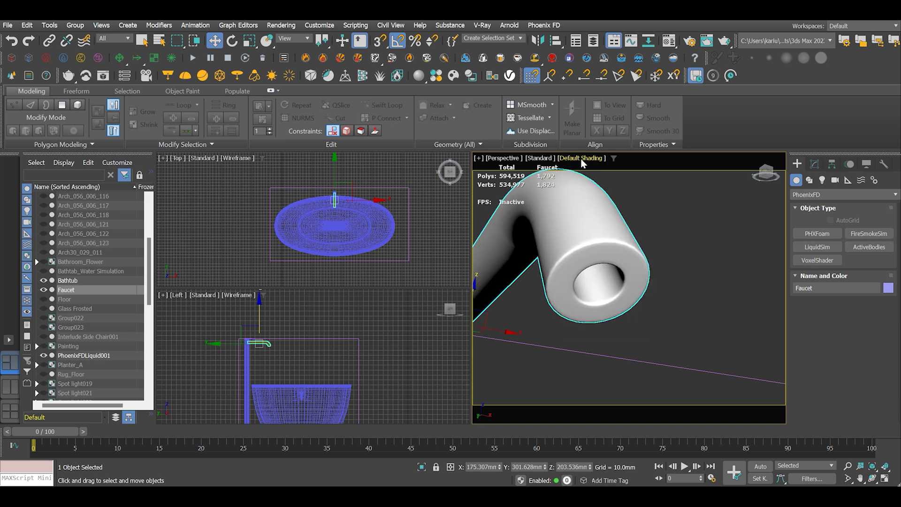
Show edged faces in the perspective view and select the polygons lining the inside of the faucet spout.
click(581, 159)
click(593, 275)
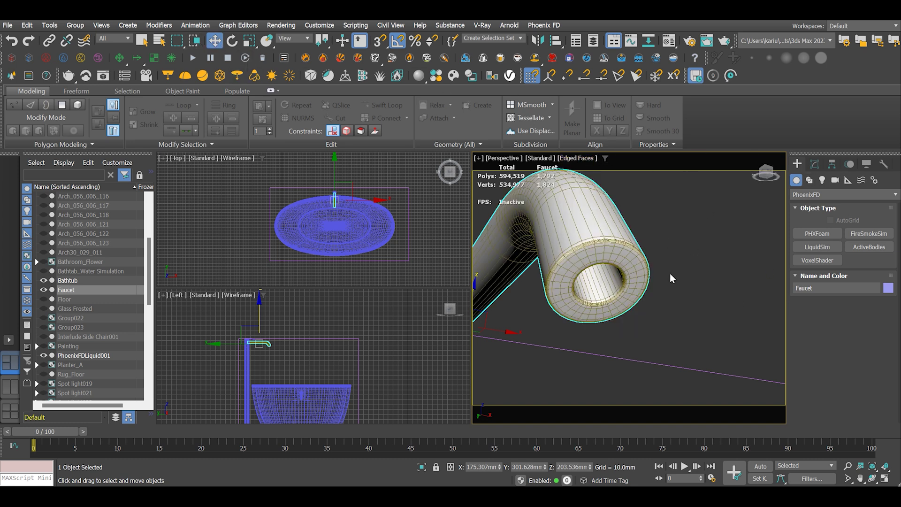
click(815, 163)
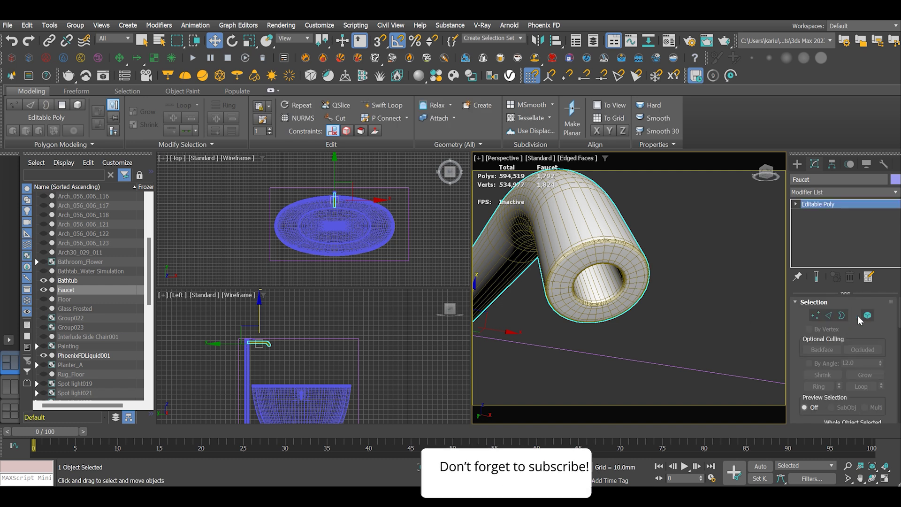
click(854, 315)
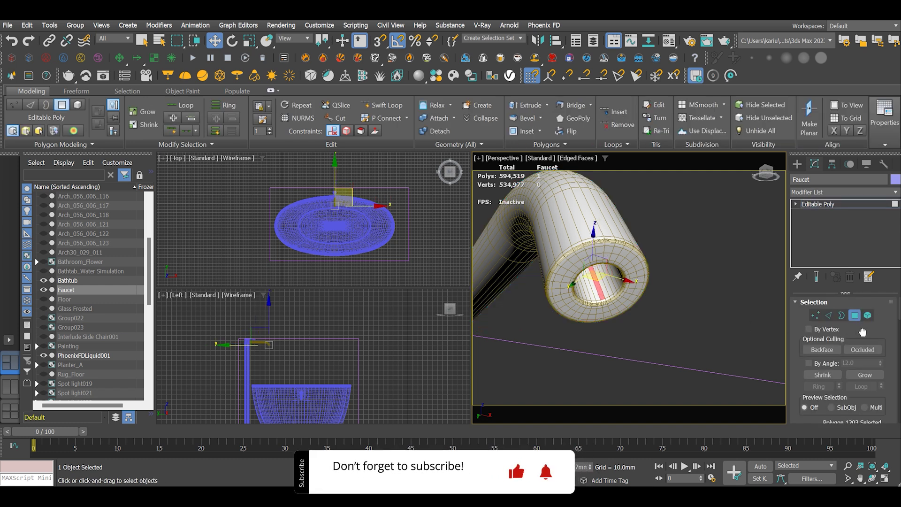
drag(881, 316, 881, 300)
click(808, 348)
click(603, 288)
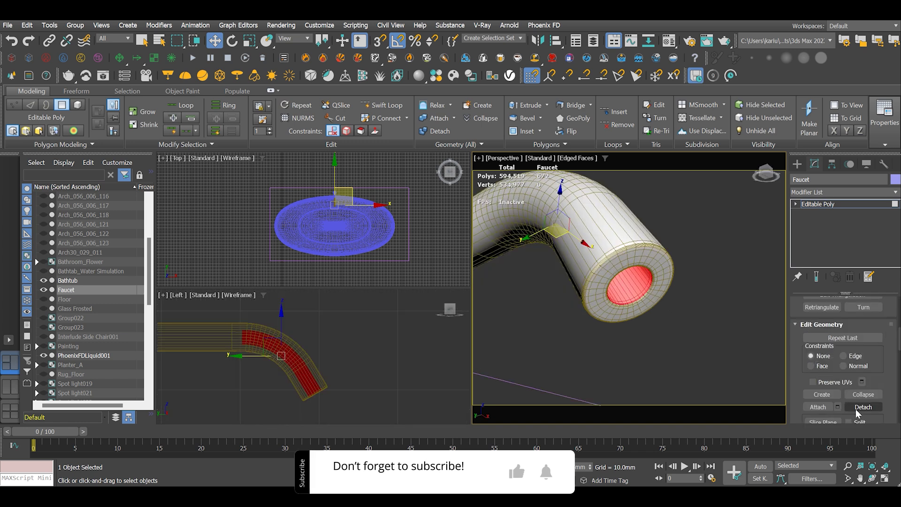
Detach the selected inner spout polygons as a clone named Faucet_Internal.
click(863, 407)
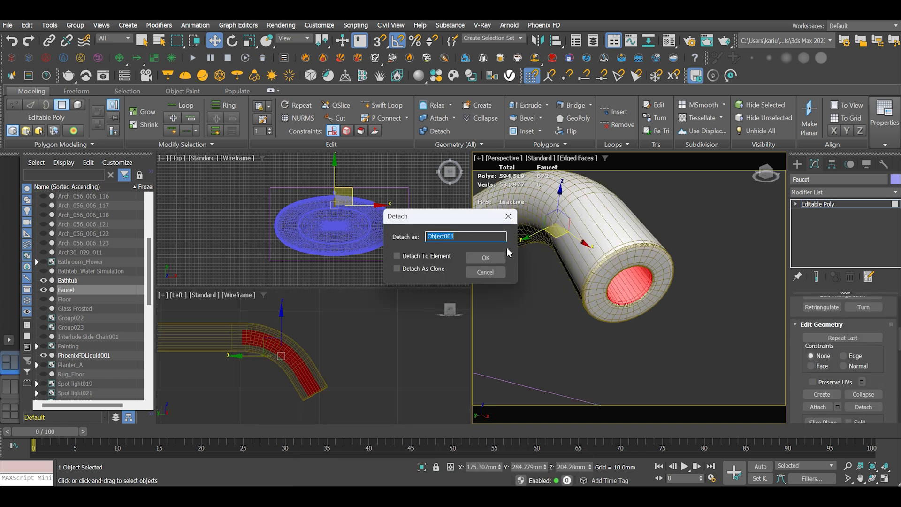
click(397, 269)
drag(460, 236, 412, 236)
text(Faucet_Internal)
click(490, 257)
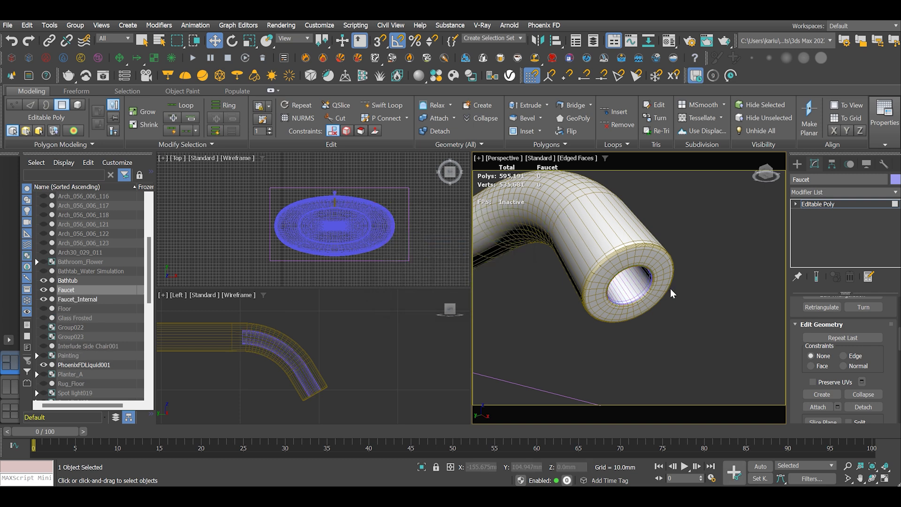
Leave polygon editing on the faucet and hide it so only its detached inner surface is displayed there.
scroll(637, 292, down, 2)
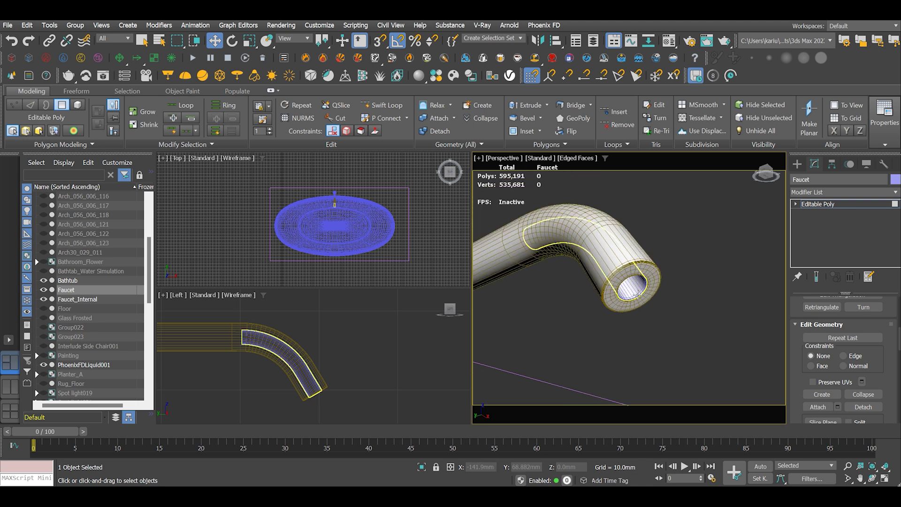
mouse_move(656, 315)
middle_down()
mouse_move(655, 296)
mouse_move(655, 315)
middle_up()
scroll(608, 306, down, 5)
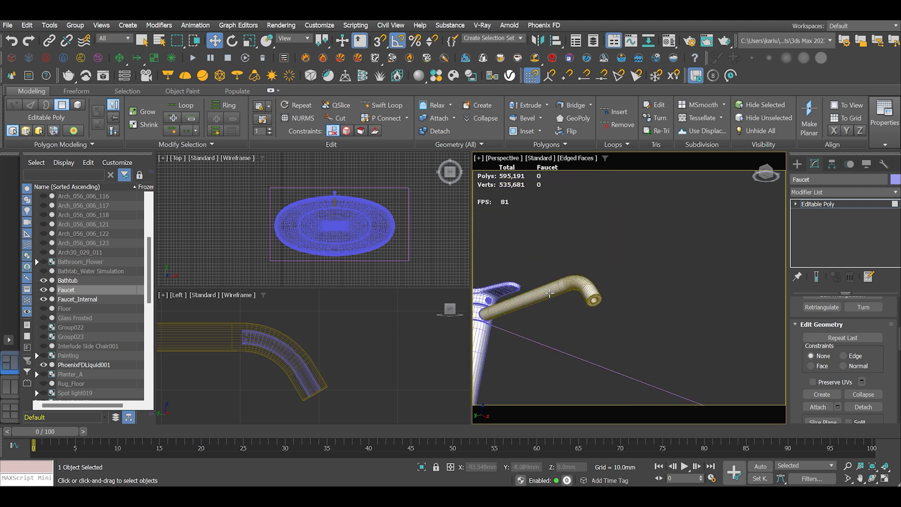
click(550, 297)
scroll(836, 347, up, 8)
click(854, 315)
click(43, 290)
scroll(602, 308, up, 4)
Select Faucet_Internal and center its pivot on the object.
click(587, 298)
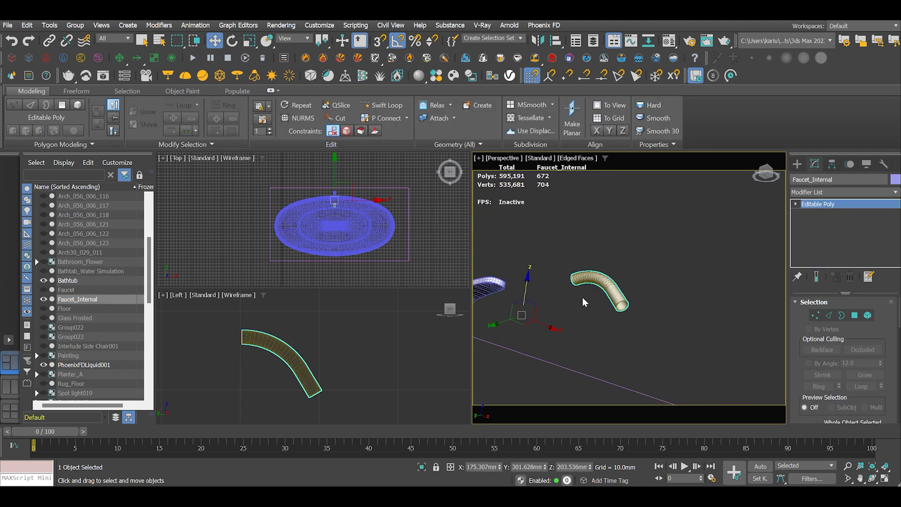
click(832, 164)
click(798, 163)
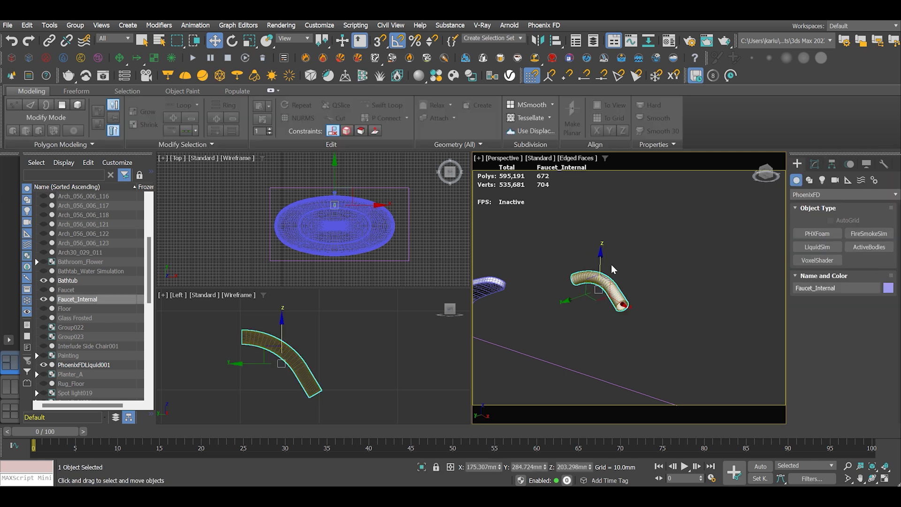
Create a Phoenix LiquidSrc helper beside the bathtub in the top view.
alt+middle_drag(611, 263, 600, 240)
scroll(429, 162, down, 1)
scroll(320, 218, up, 1)
click(317, 257)
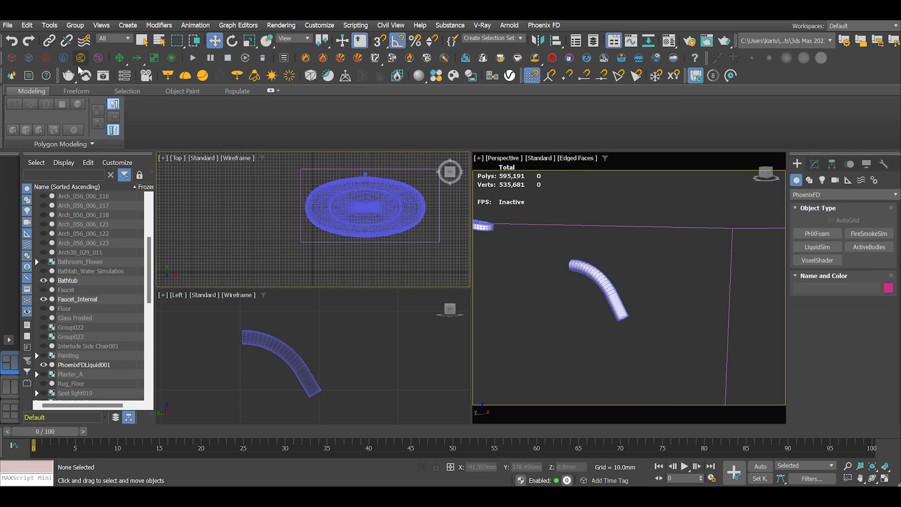
click(64, 59)
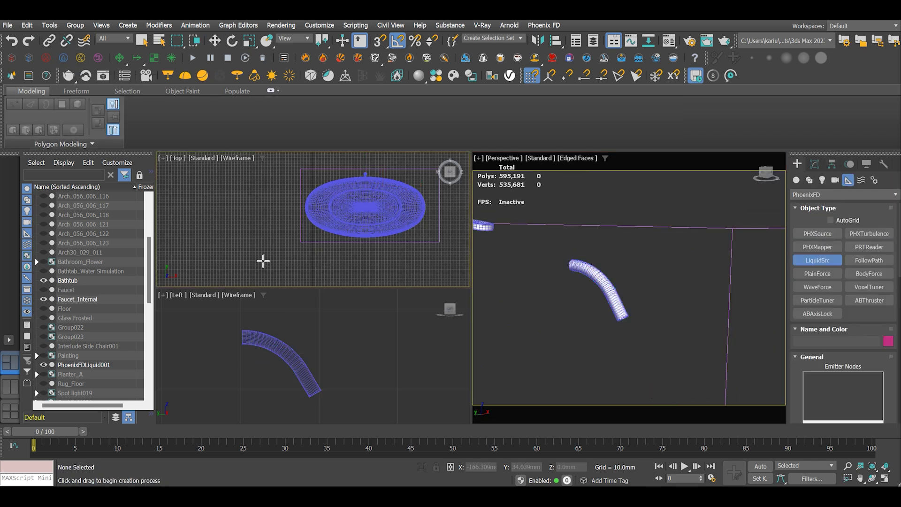
scroll(263, 263, up, 4)
drag(259, 251, 281, 249)
scroll(284, 250, down, 3)
click(214, 41)
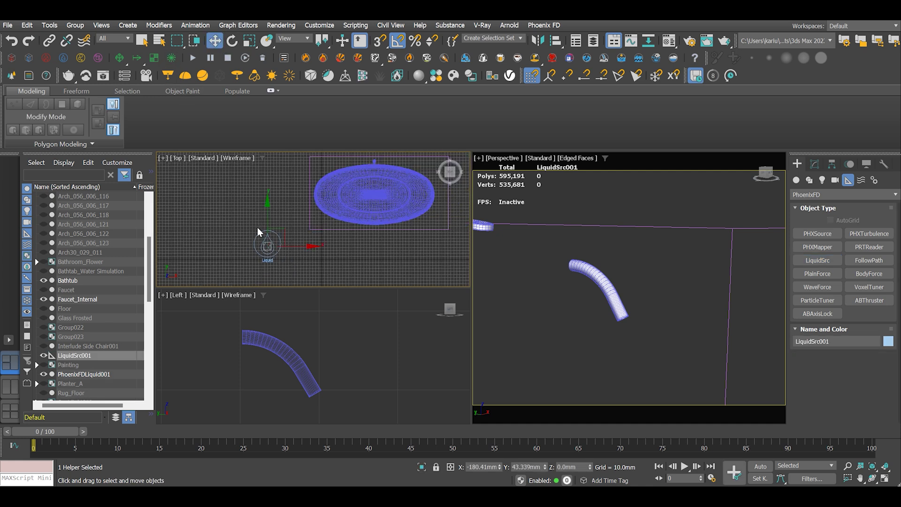
click(239, 216)
click(289, 272)
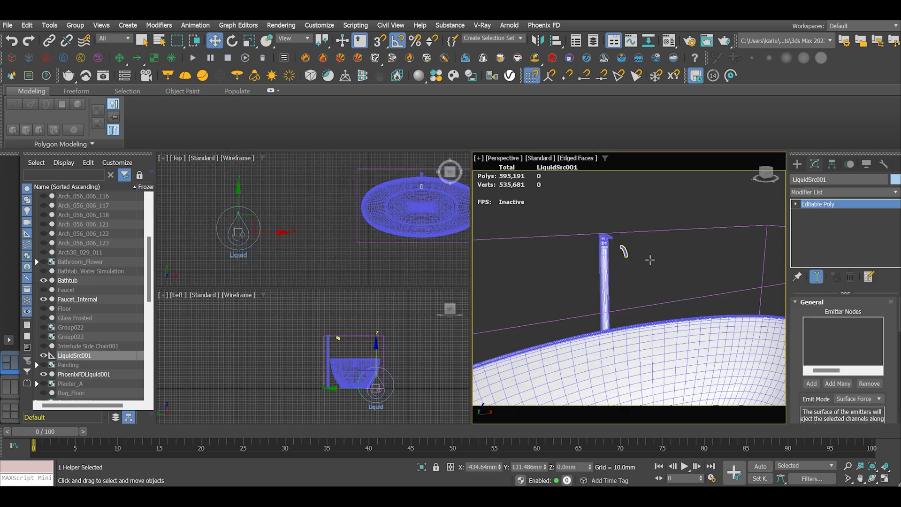
Add Faucet_Internal as an emitter node of the LiquidSrc helper.
click(621, 248)
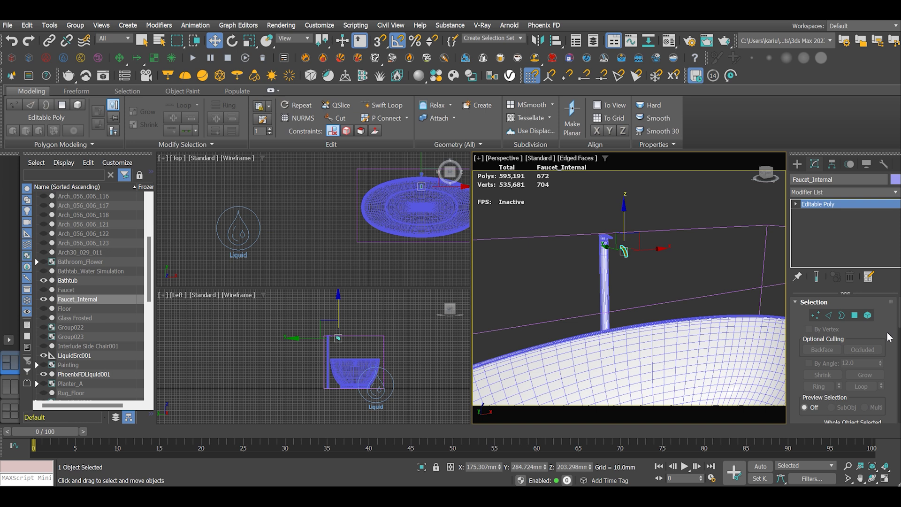
click(246, 240)
click(811, 383)
scroll(626, 257, up, 2)
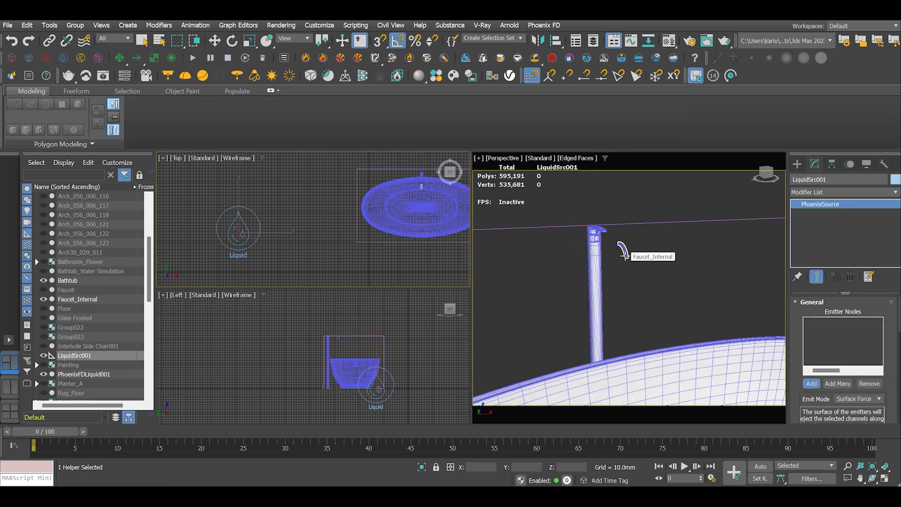
click(623, 250)
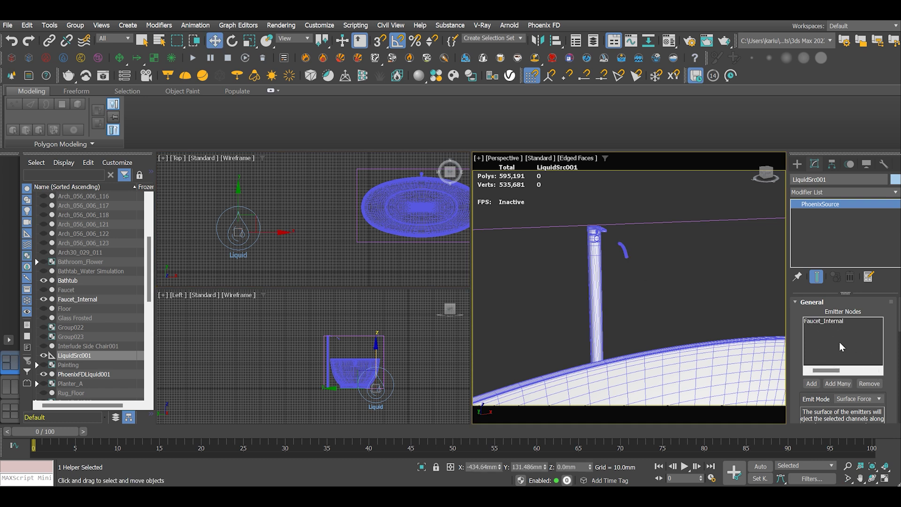
Select all polygons of Faucet_Internal and set their material ID to 7.
scroll(838, 341, down, 3)
click(623, 250)
scroll(888, 315, down, 1)
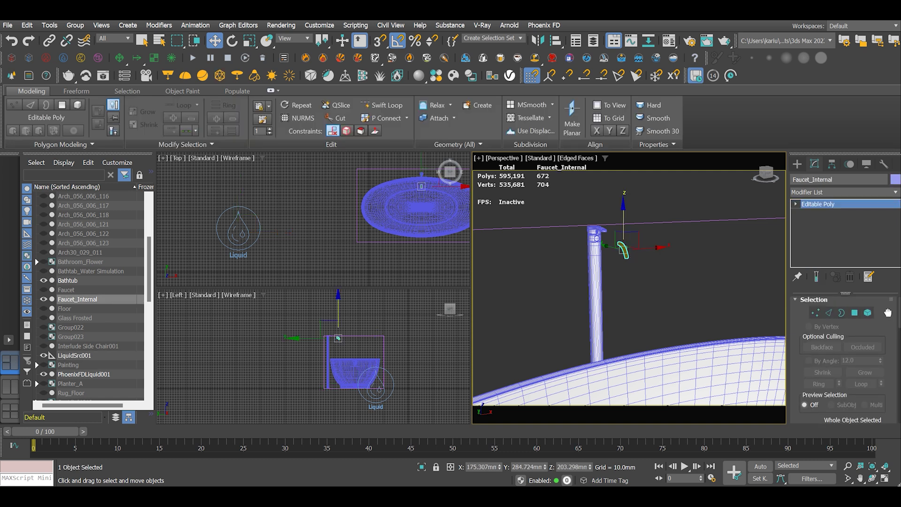
click(854, 313)
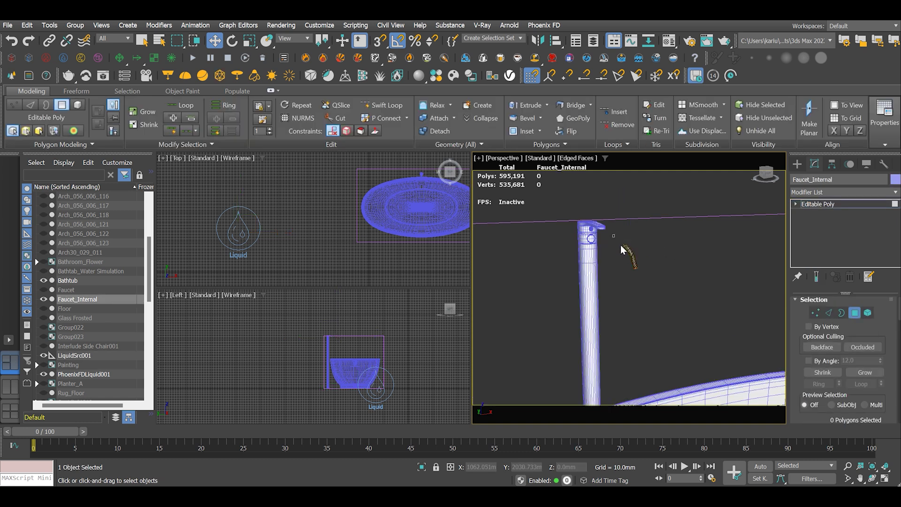
right_click(647, 264)
mouse_move(678, 397)
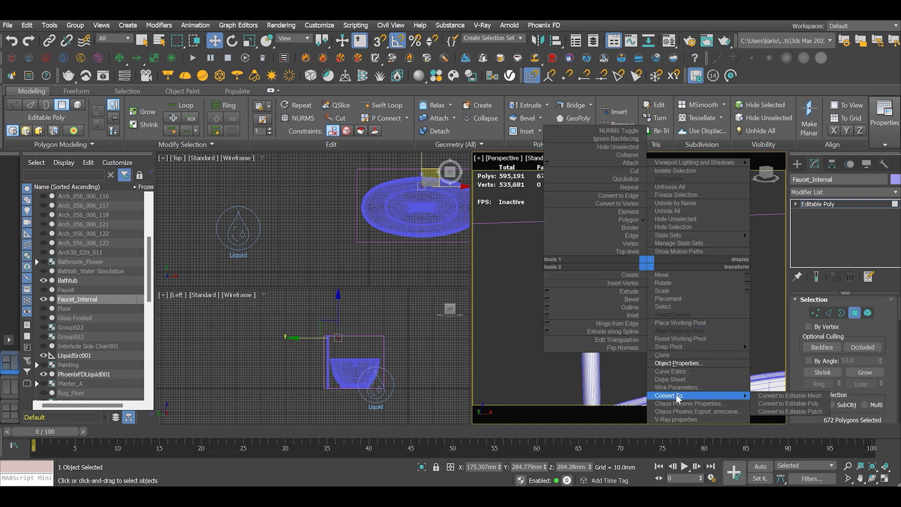
click(807, 404)
scroll(890, 236, down, 10)
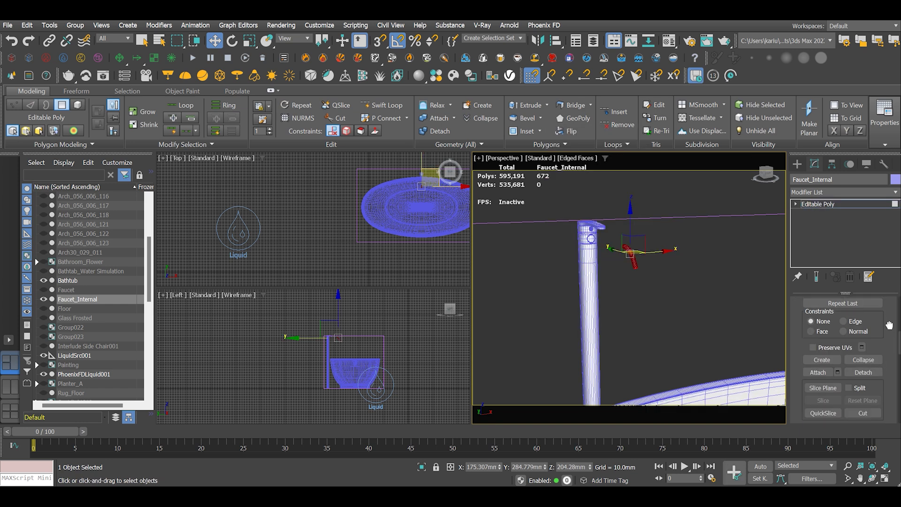
scroll(890, 235, down, 5)
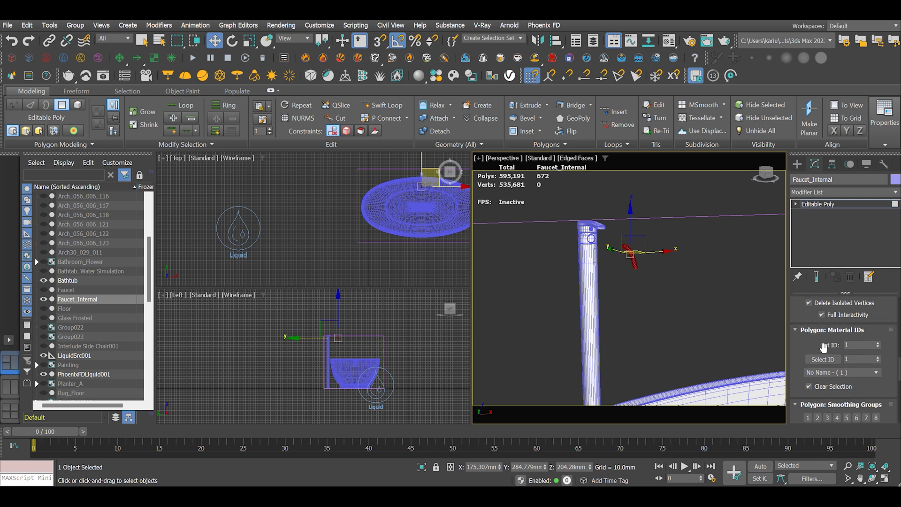
click(859, 345)
text(7)
key(Tab)
scroll(893, 410, down, 2)
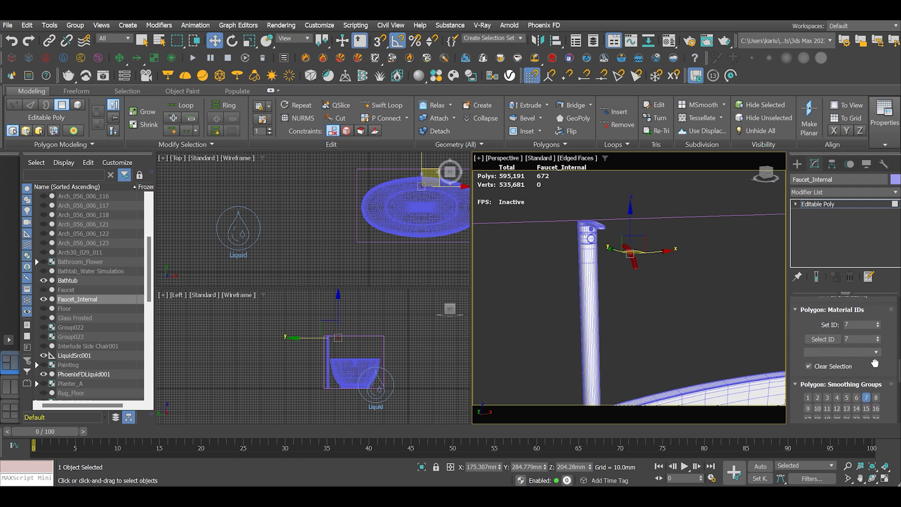
click(727, 301)
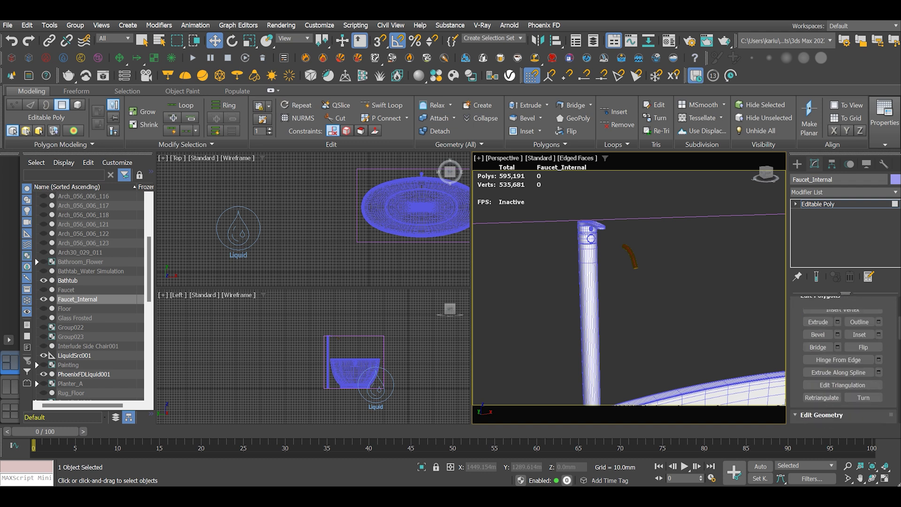
Select the LiquidSrc helper and open its Polygon ID value for editing.
click(247, 233)
click(247, 233)
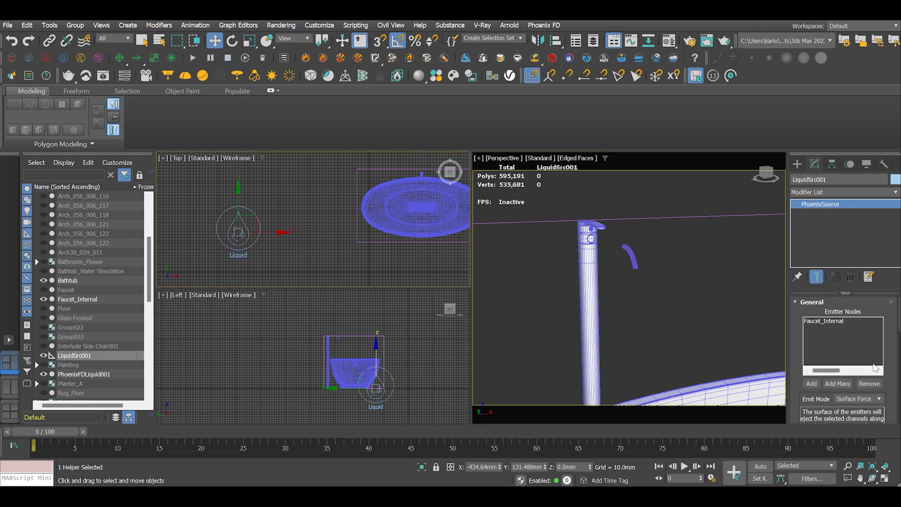
scroll(896, 407, down, 10)
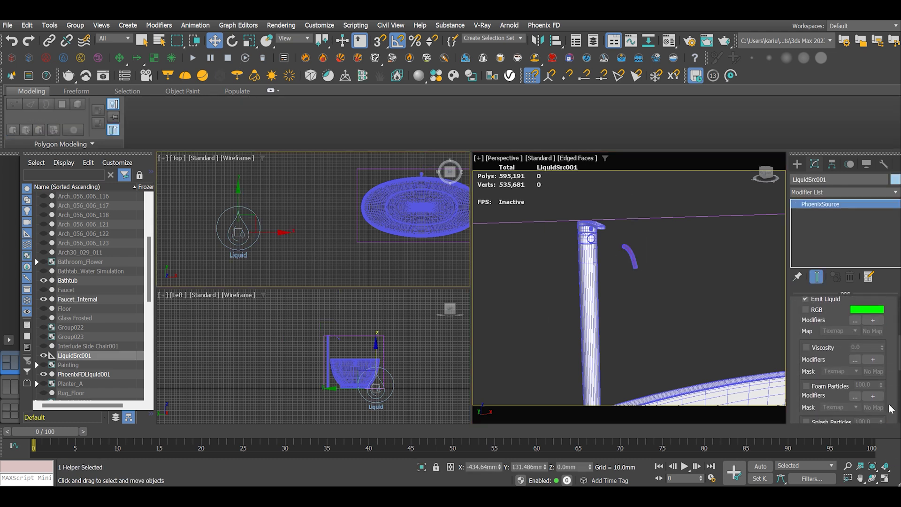
scroll(898, 366, down, 3)
scroll(898, 330, down, 3)
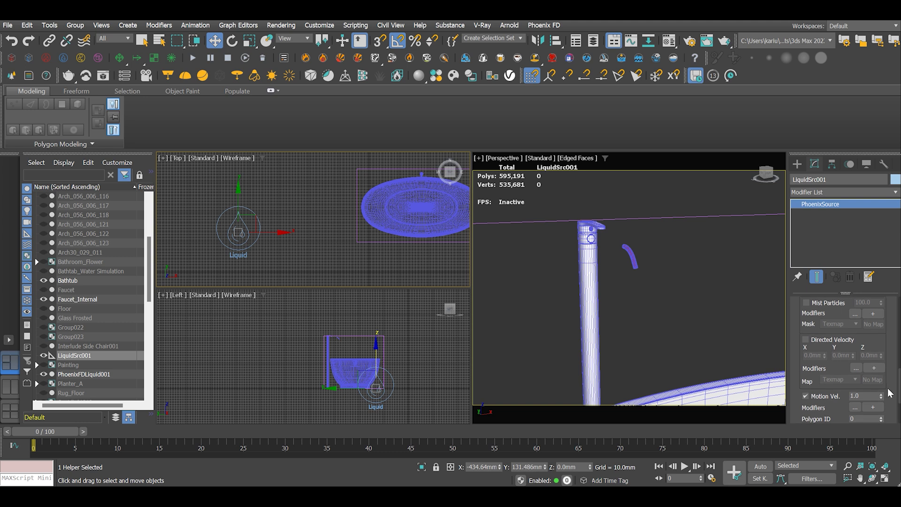
scroll(891, 396, down, 3)
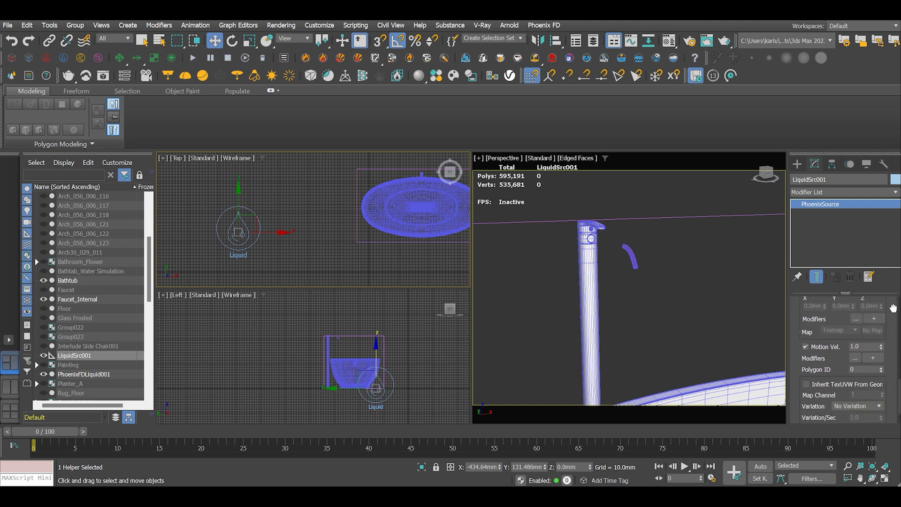
drag(893, 311, 894, 318)
double_click(856, 379)
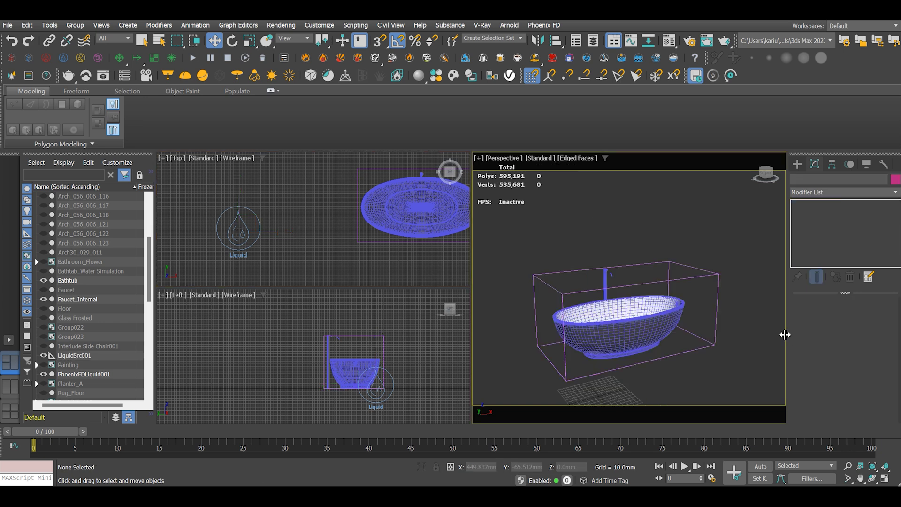
Select the Phoenix liquid simulator around the bathtub and enable Show Mesh in its preview settings.
click(713, 329)
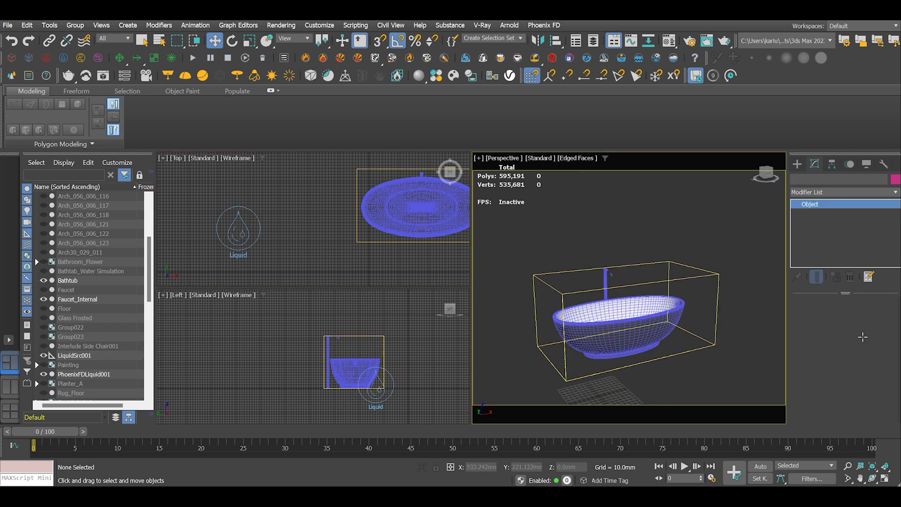
scroll(837, 385, down, 5)
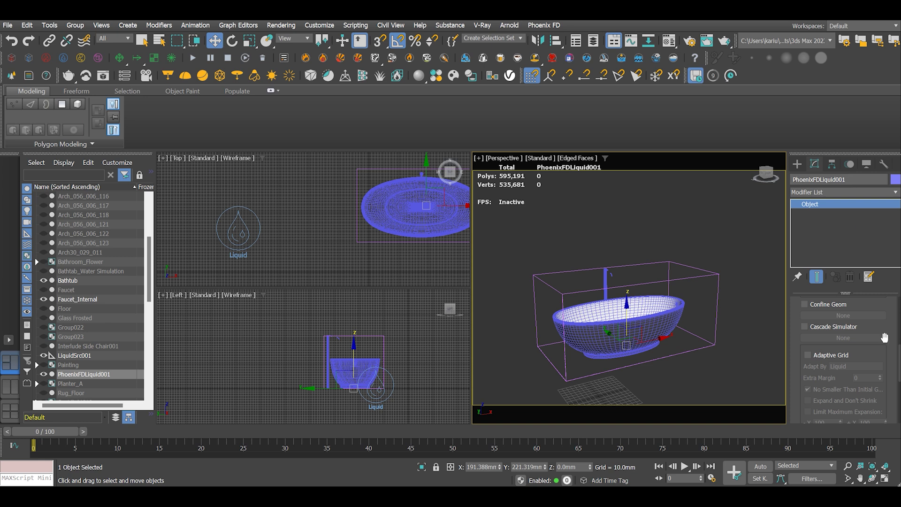
click(811, 393)
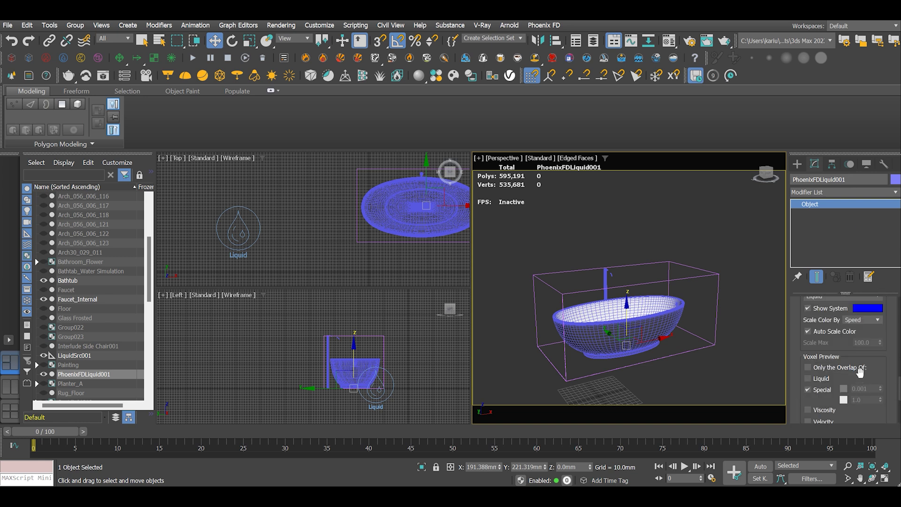
scroll(814, 353, down, 2)
click(805, 350)
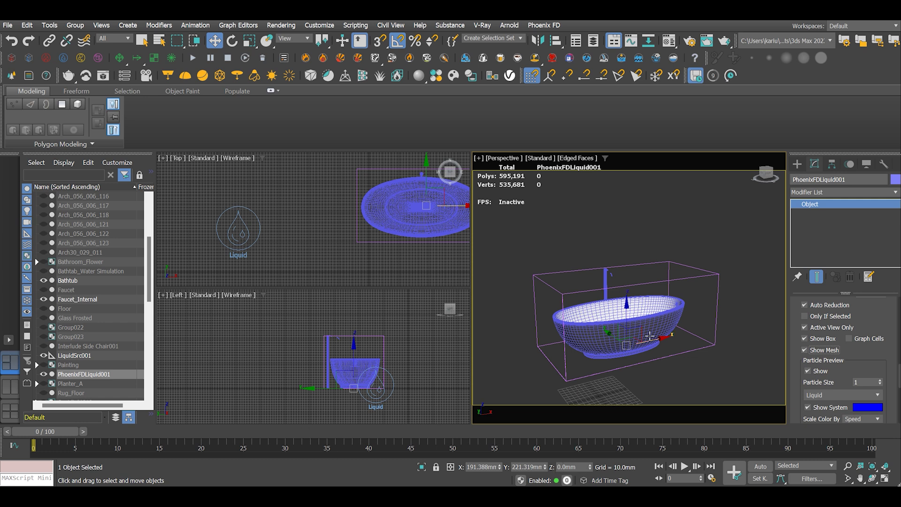
key(z)
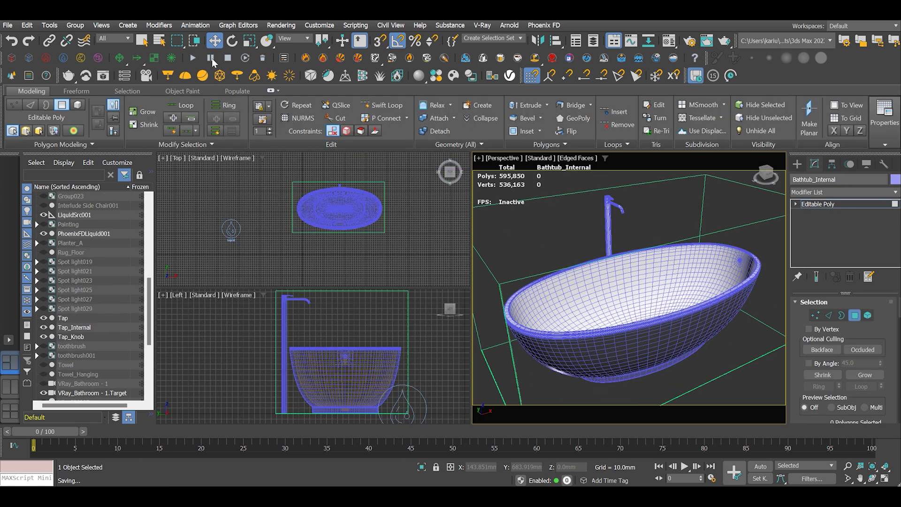
Run the Phoenix simulation and examine how the water leaves the spout and splashes into the bathtub.
click(192, 58)
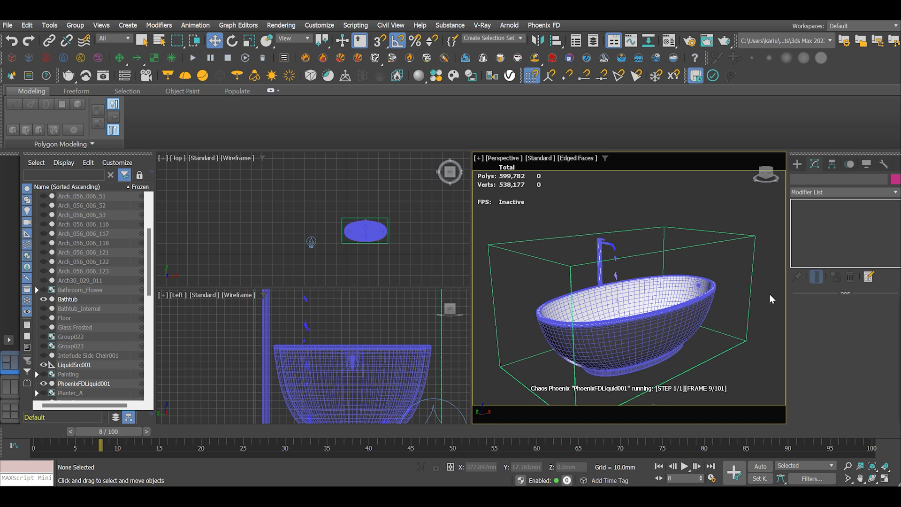
scroll(616, 301, up, 6)
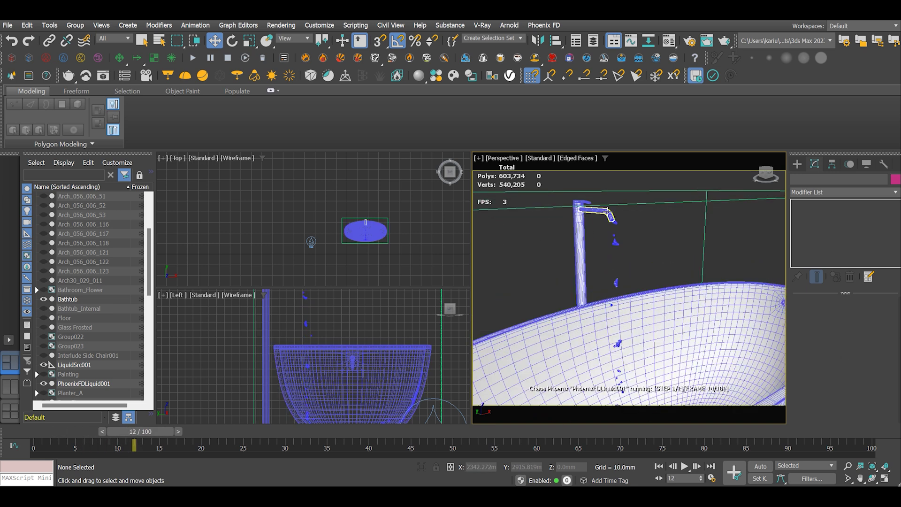
scroll(674, 257, up, 5)
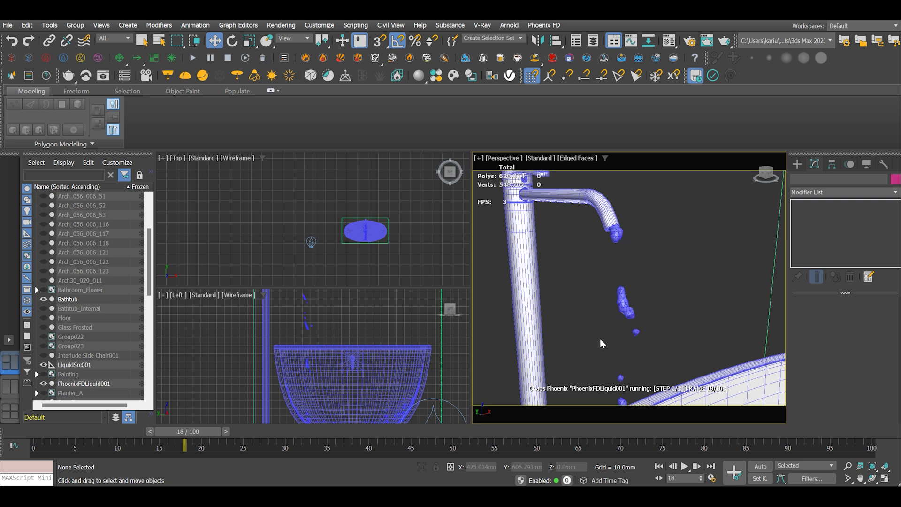
scroll(605, 323, down, 8)
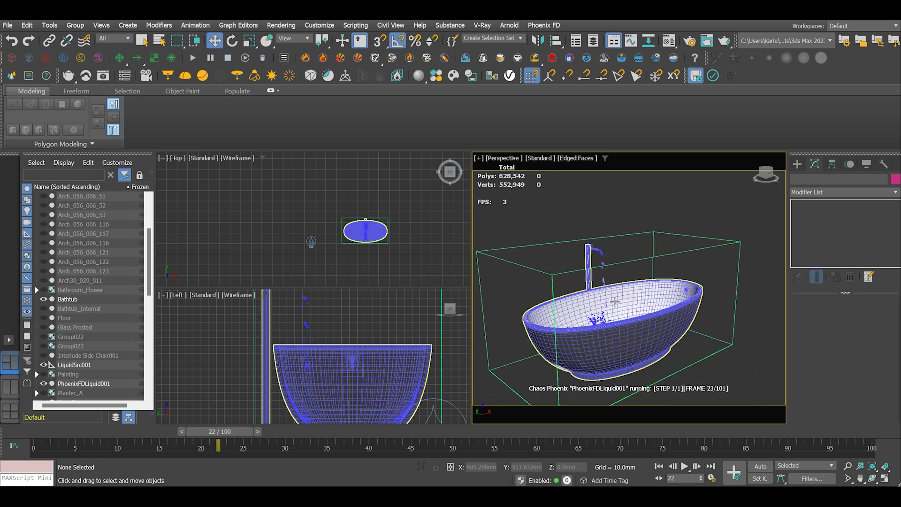
alt+middle_drag(614, 303, 614, 314)
scroll(669, 348, up, 8)
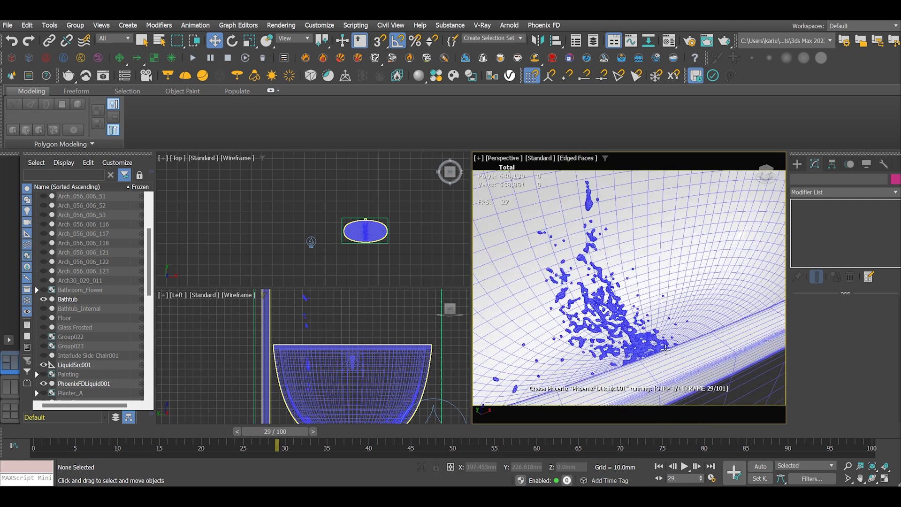
scroll(601, 352, down, 8)
scroll(601, 352, down, 4)
alt+middle_drag(524, 351, 531, 332)
alt+middle_drag(605, 300, 606, 314)
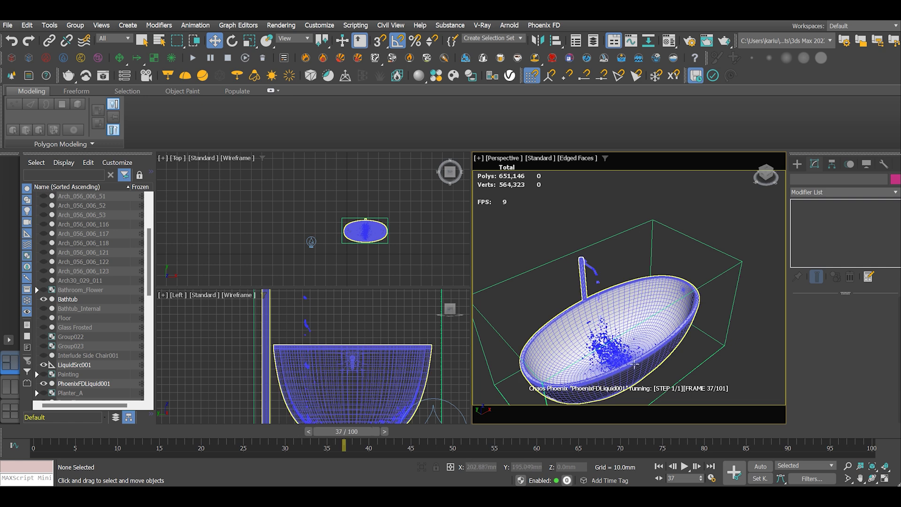
middle_drag(620, 356, 623, 338)
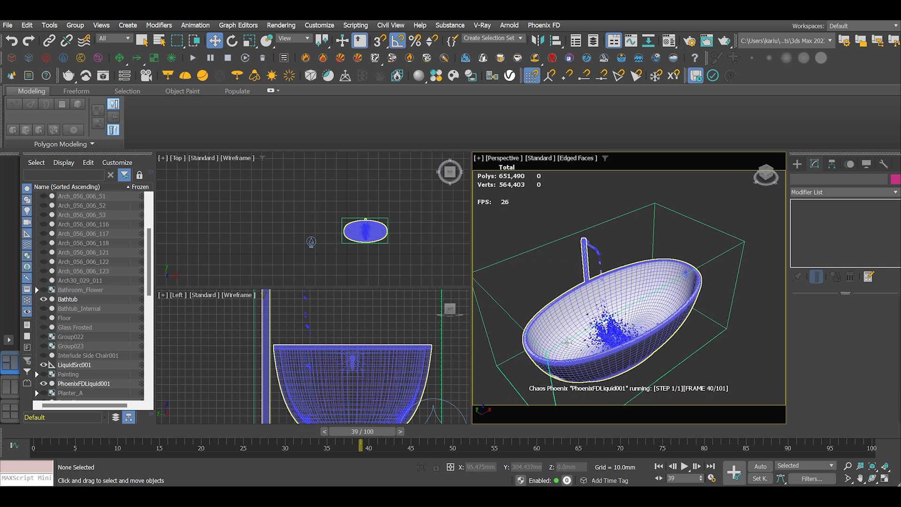
scroll(567, 342, up, 3)
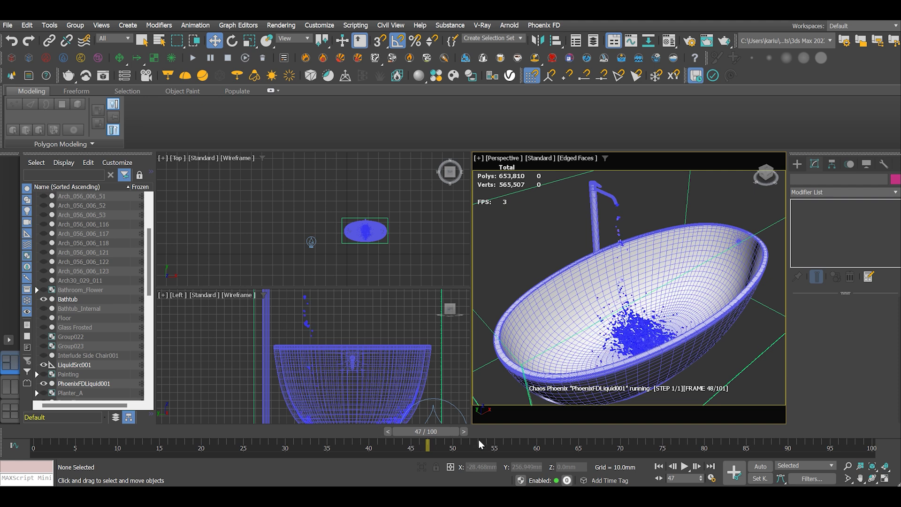
Stop the Phoenix simulation and return the timeline to frame 0.
click(228, 58)
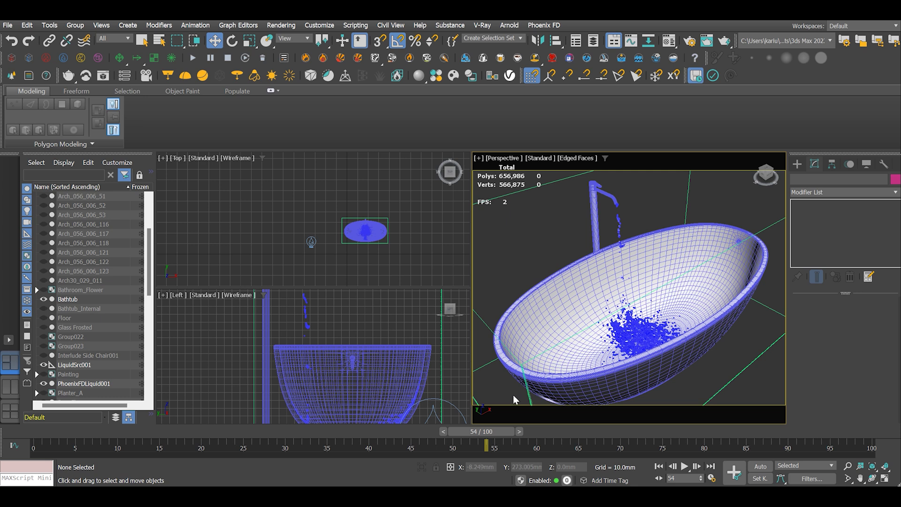
drag(500, 432, 53, 435)
key(w)
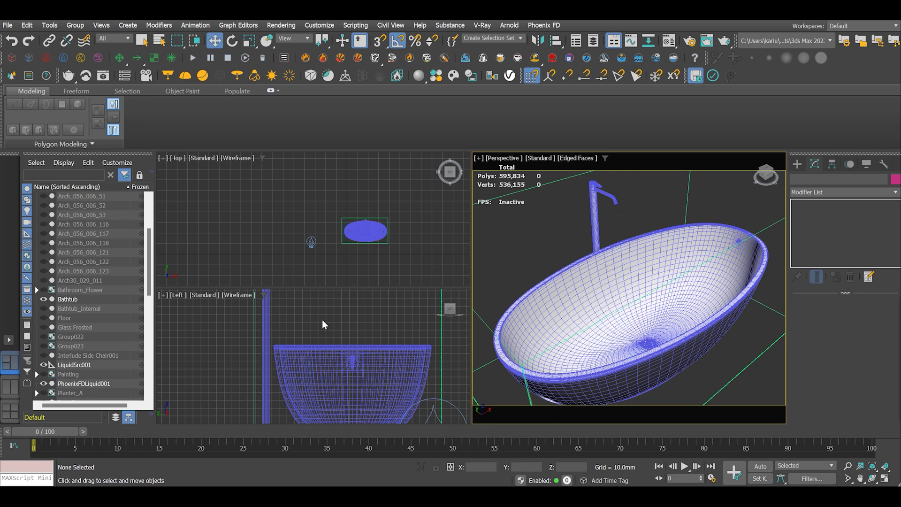
Select Tap_Knob in the left view and rotate it by -35 degrees about X so its handle tilts upward.
middle_click(352, 319)
middle_drag(352, 319, 396, 388)
scroll(309, 333, up, 5)
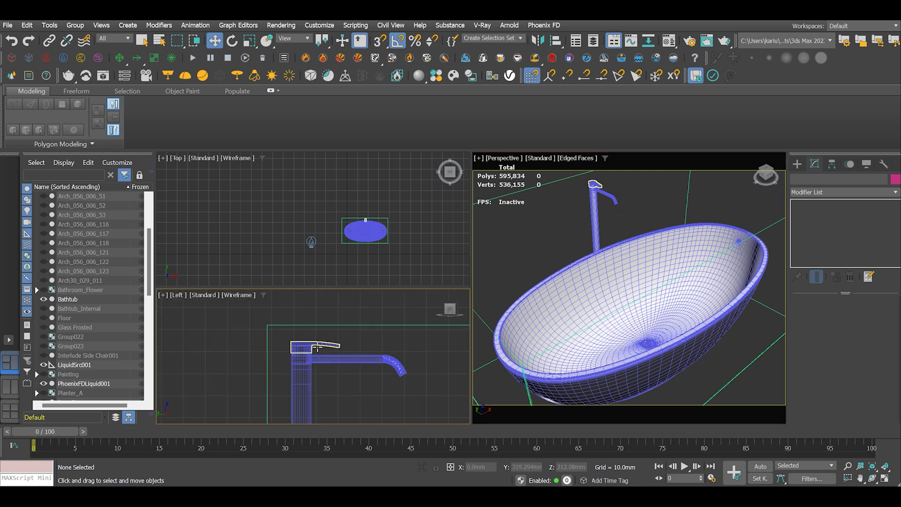
key(alt+w)
scroll(458, 257, up, 3)
click(438, 266)
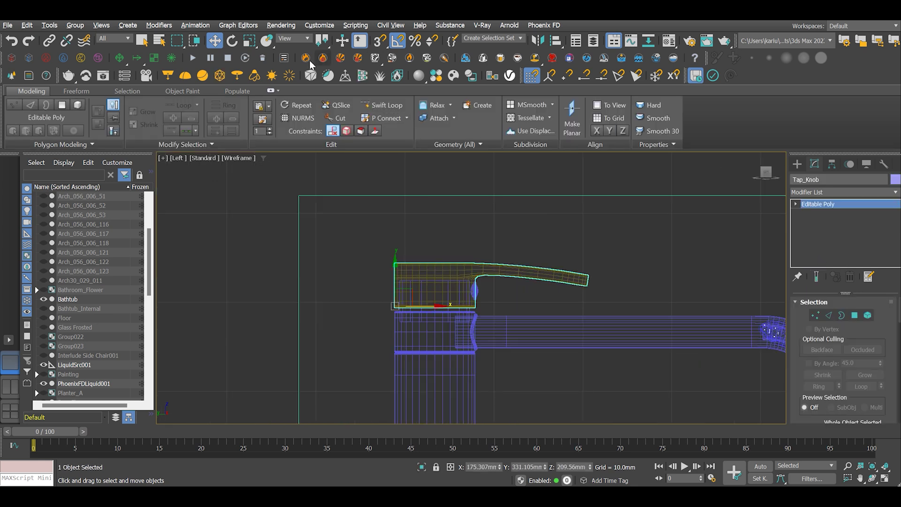
click(231, 43)
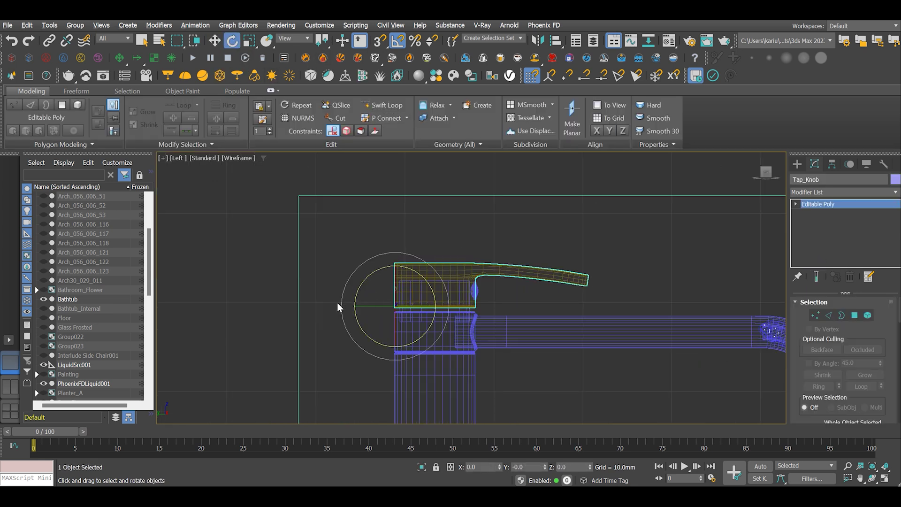
drag(341, 303, 342, 314)
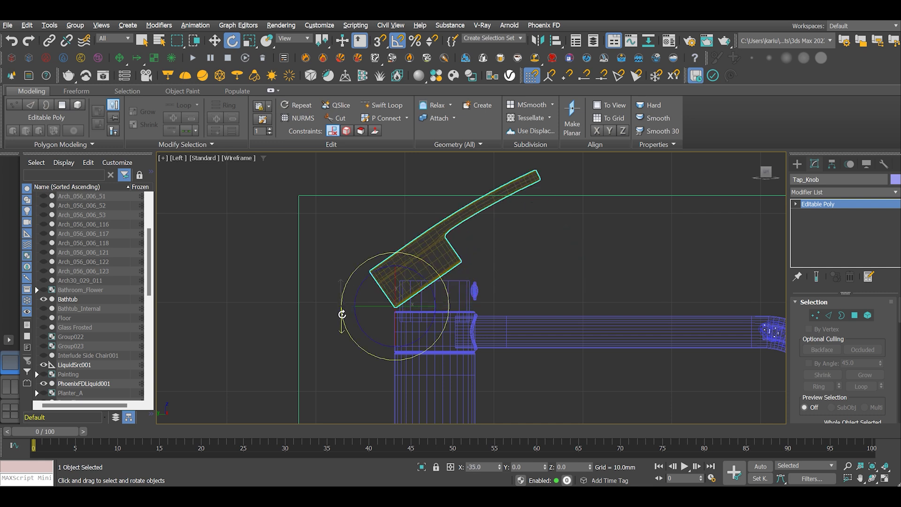
click(524, 278)
Restore the multi-view layout, save the scene and start the Phoenix simulation again.
scroll(399, 261, down, 8)
key(alt+w)
scroll(602, 281, down, 3)
key(ctrl+s)
click(193, 58)
scroll(317, 330, down, 4)
scroll(331, 363, up, 4)
scroll(317, 312, down, 6)
scroll(336, 401, up, 6)
scroll(327, 395, down, 2)
scroll(396, 370, down, 2)
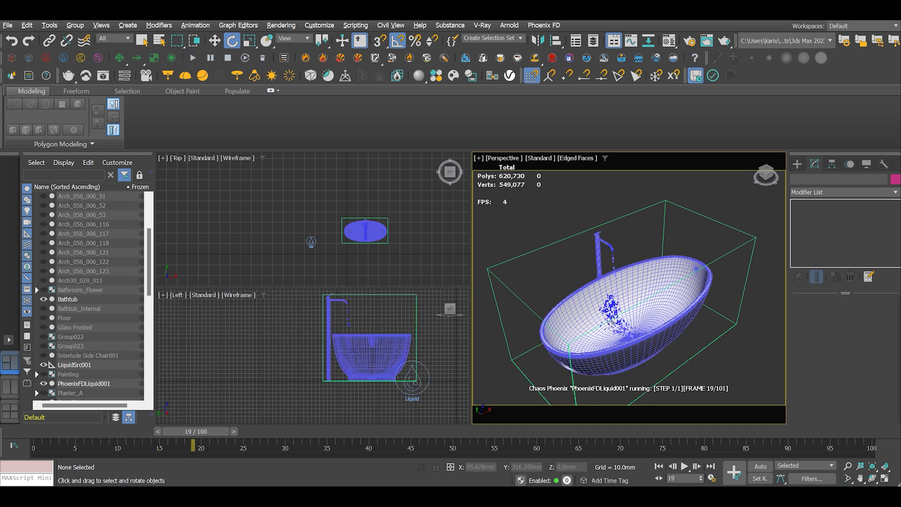
Select the Phoenix liquid simulator and increase its grid resolution three times, to 848 x 469 x 432 cells.
scroll(601, 272, up, 3)
scroll(605, 291, down, 3)
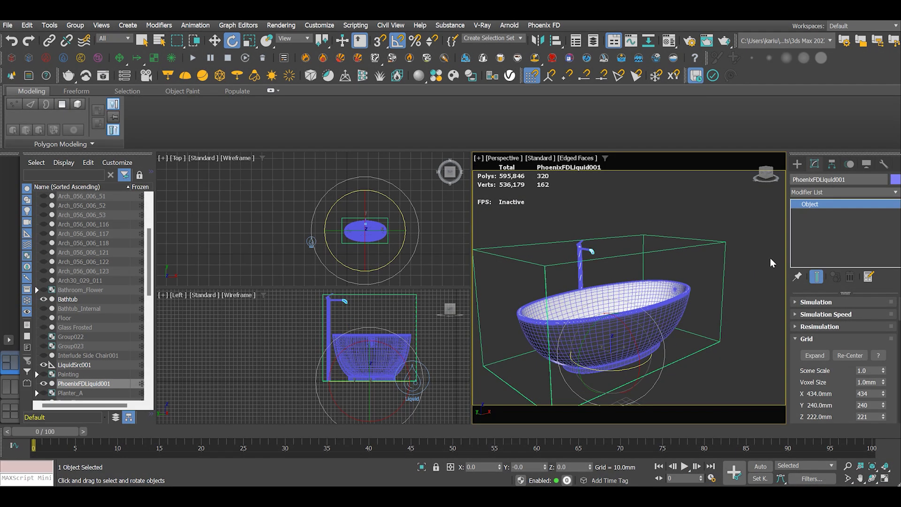
click(735, 272)
key(w)
click(711, 262)
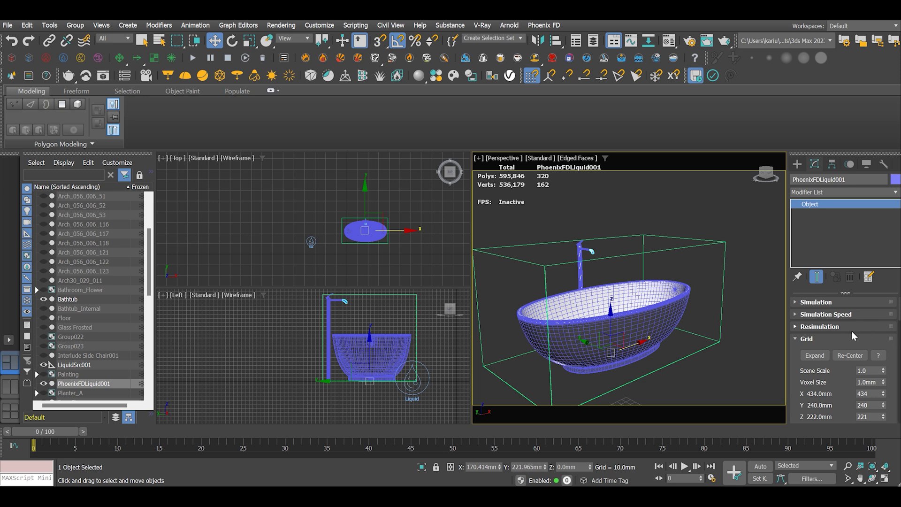
scroll(854, 336, down, 3)
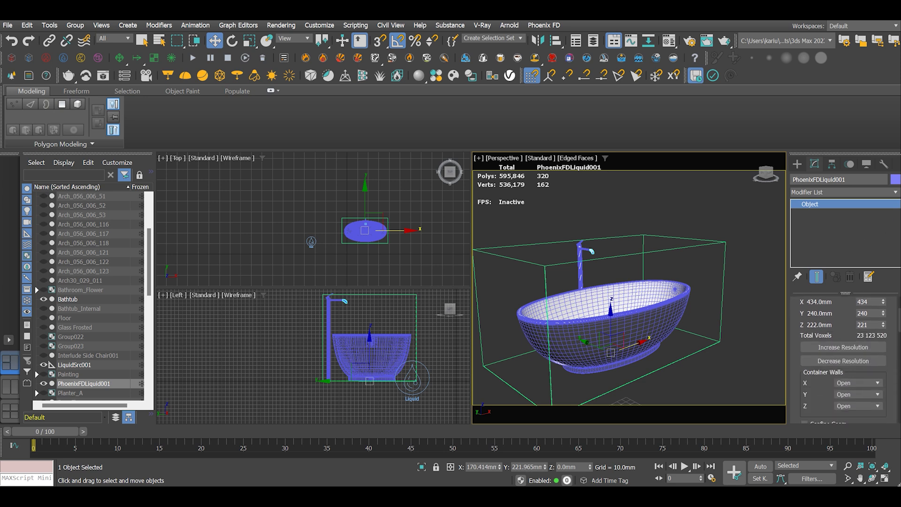
middle_drag(565, 294, 579, 293)
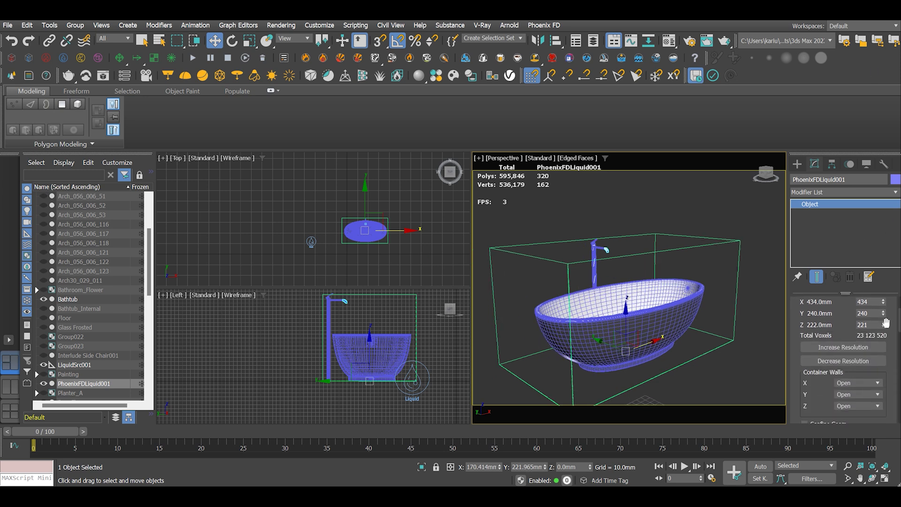
click(843, 347)
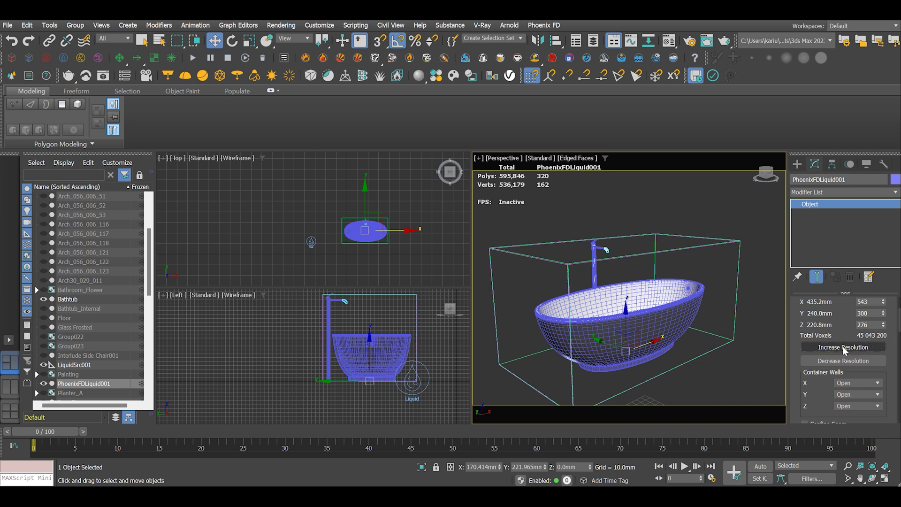
click(842, 346)
click(843, 346)
Start the simulation at the increased resolution and examine the water stream at the spout in the perspective and left views.
click(192, 58)
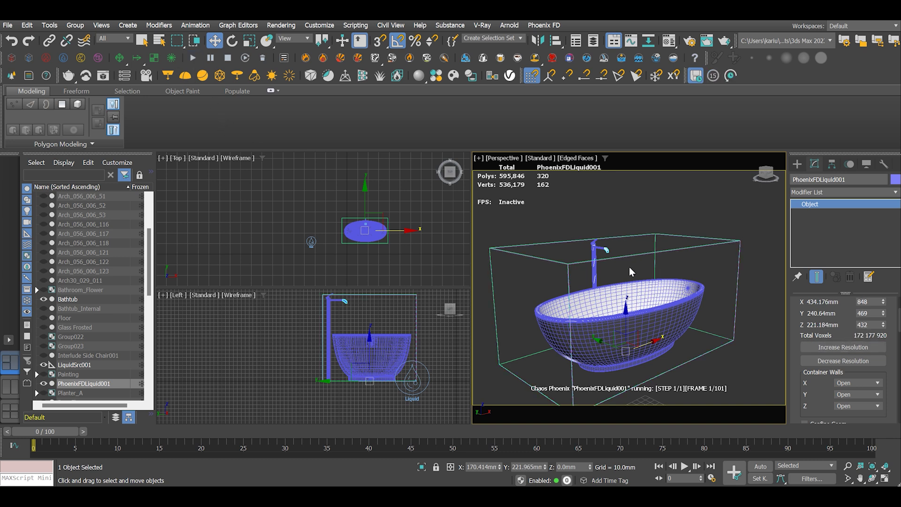
scroll(613, 270, up, 3)
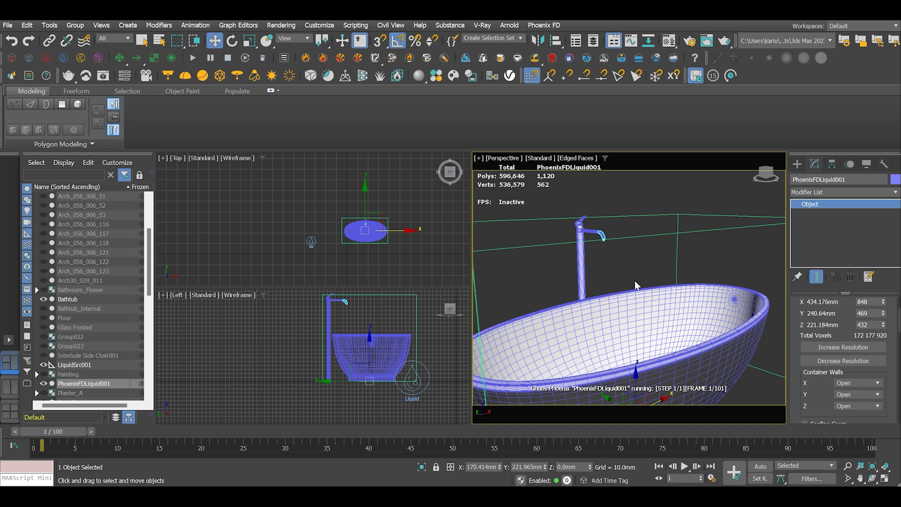
scroll(634, 280, down, 3)
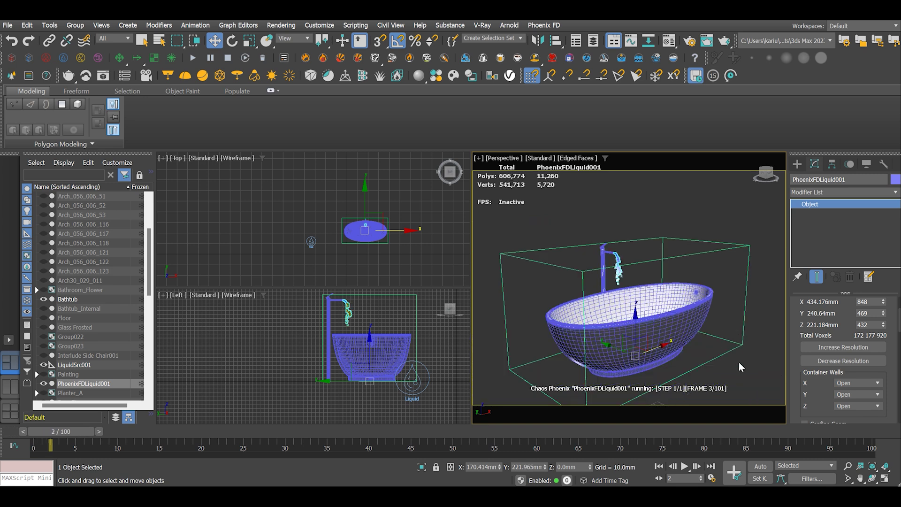
scroll(648, 291, up, 3)
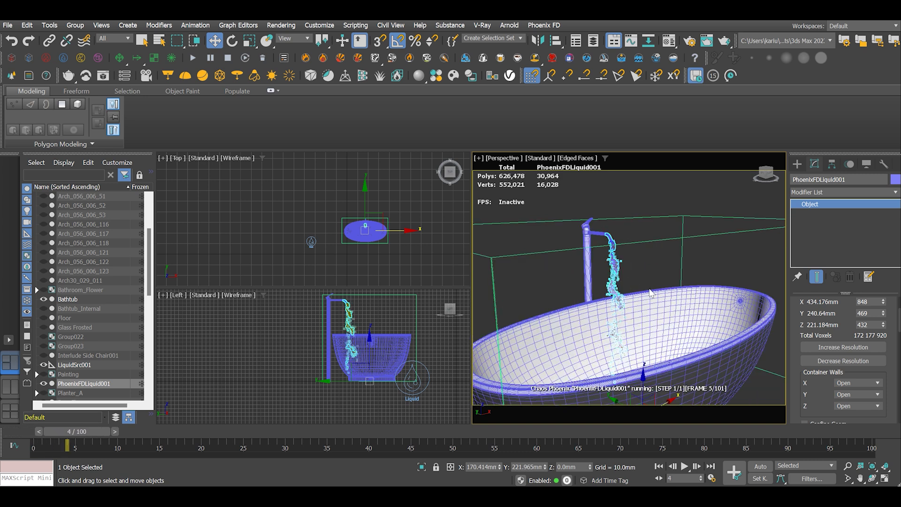
scroll(354, 301, up, 4)
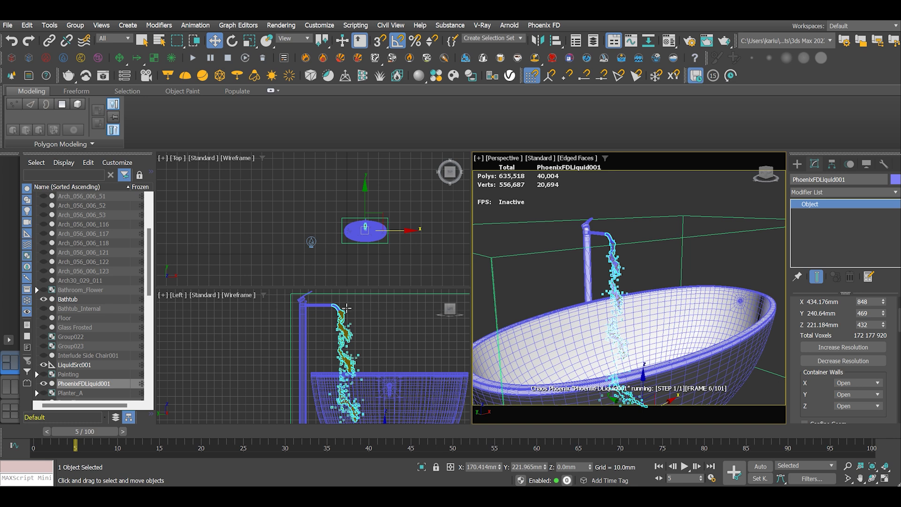
scroll(632, 319, up, 3)
scroll(632, 319, down, 5)
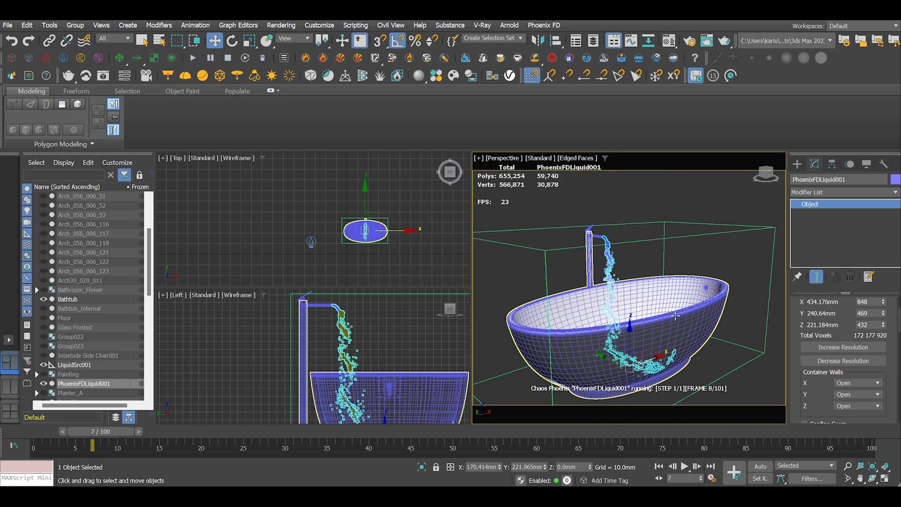
Lower the simulator's grid resolution by one level and examine the splash inside the bathtub.
click(851, 361)
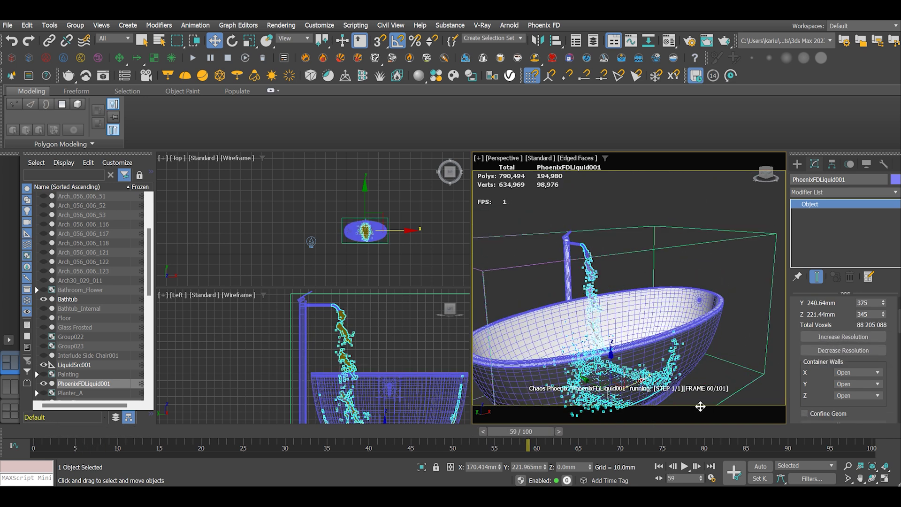
middle_drag(396, 390, 364, 387)
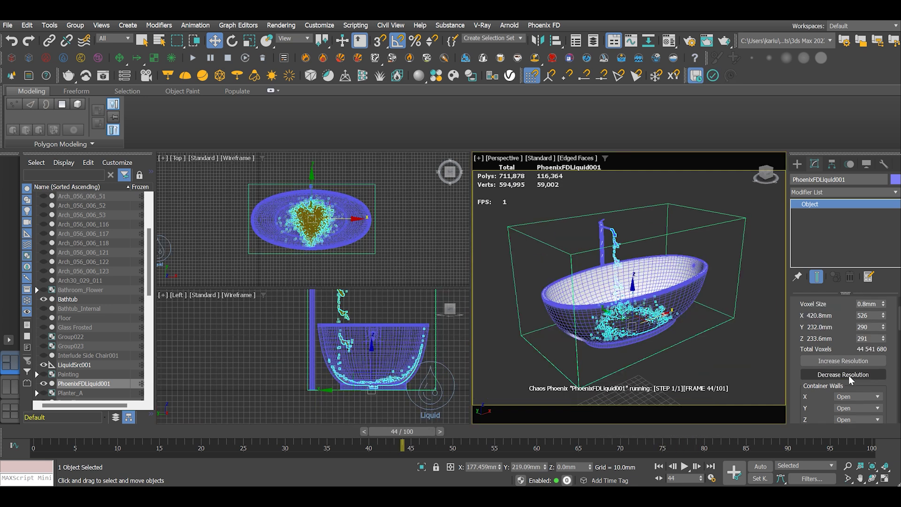
scroll(729, 364, up, 4)
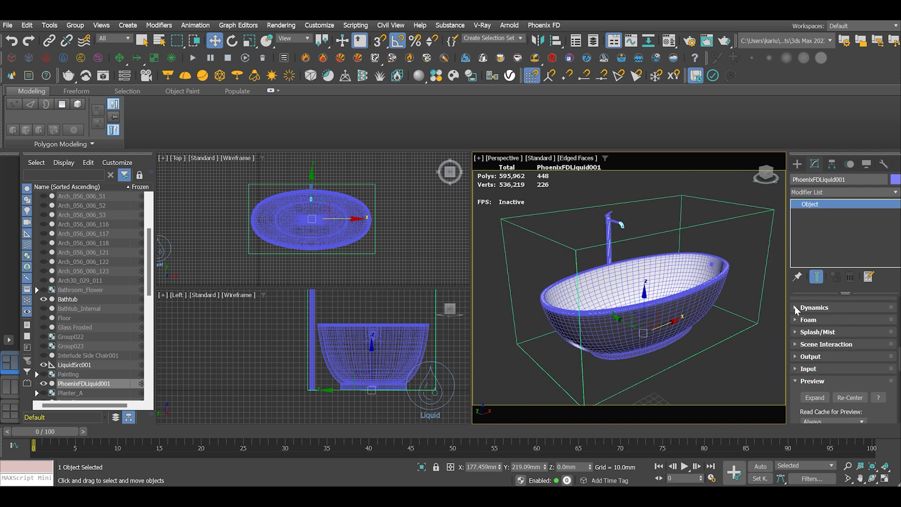
Set the simulator's Steps Per Frame to 4 and examine the falling stream during the simulation.
click(798, 312)
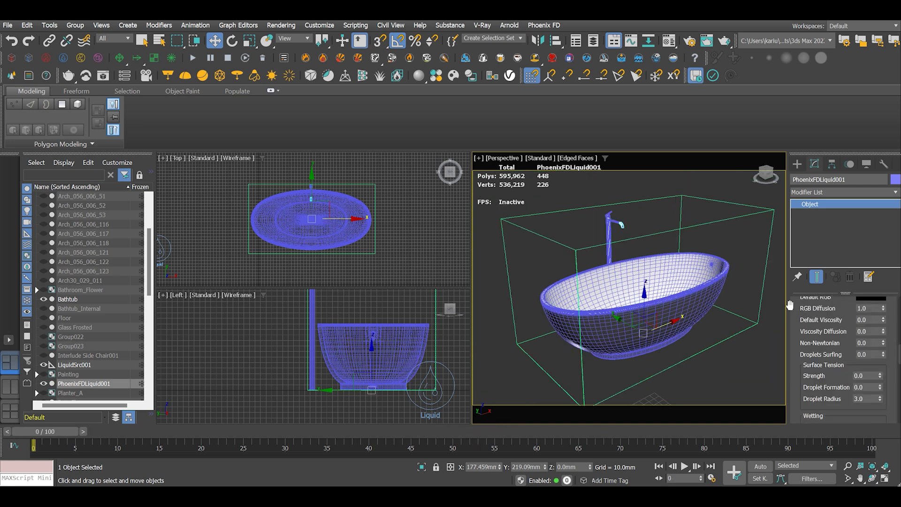
scroll(819, 357, down, 2)
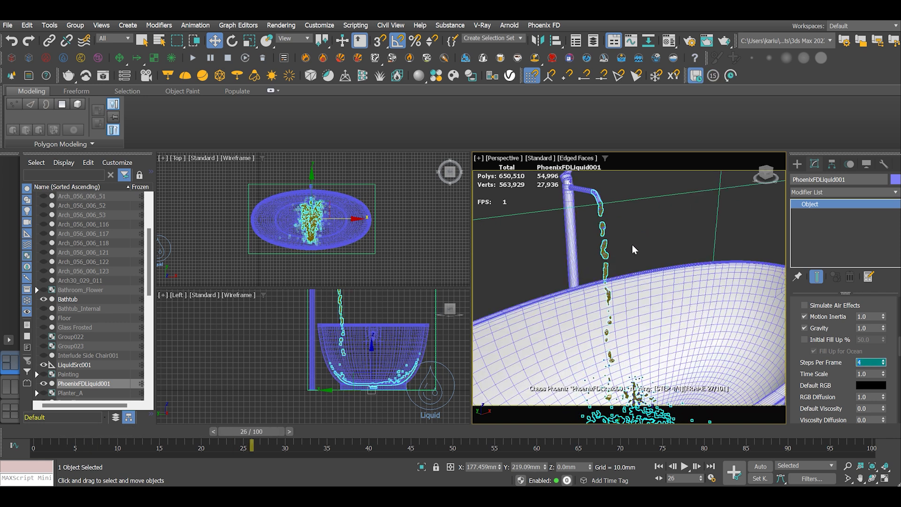
scroll(626, 246, down, 5)
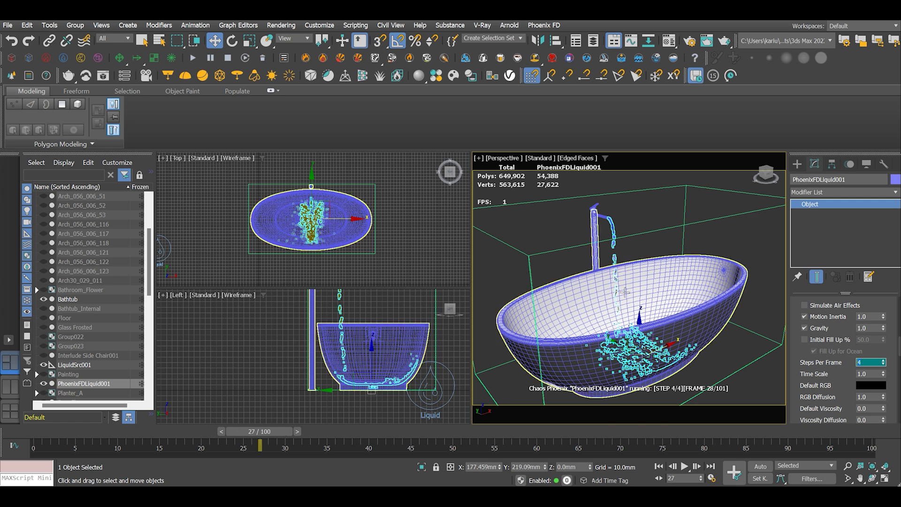
scroll(621, 245, up, 5)
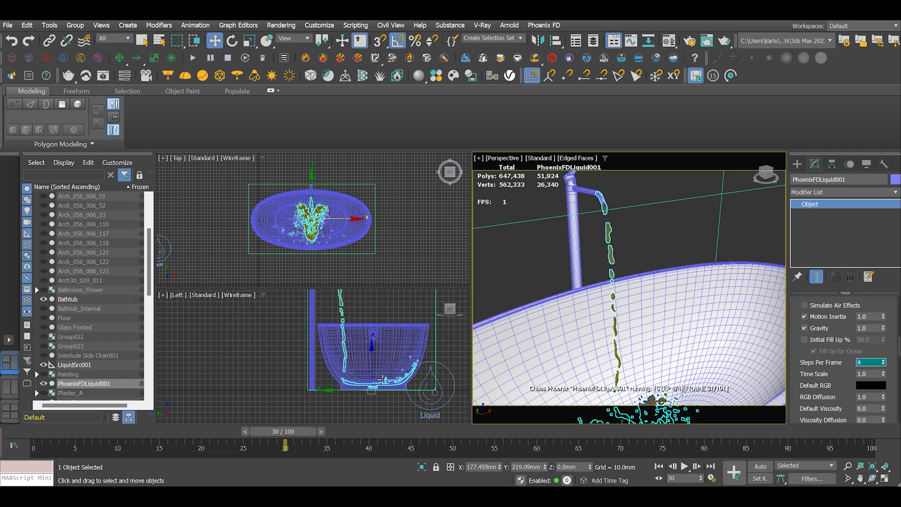
scroll(365, 349, down, 3)
scroll(363, 334, up, 3)
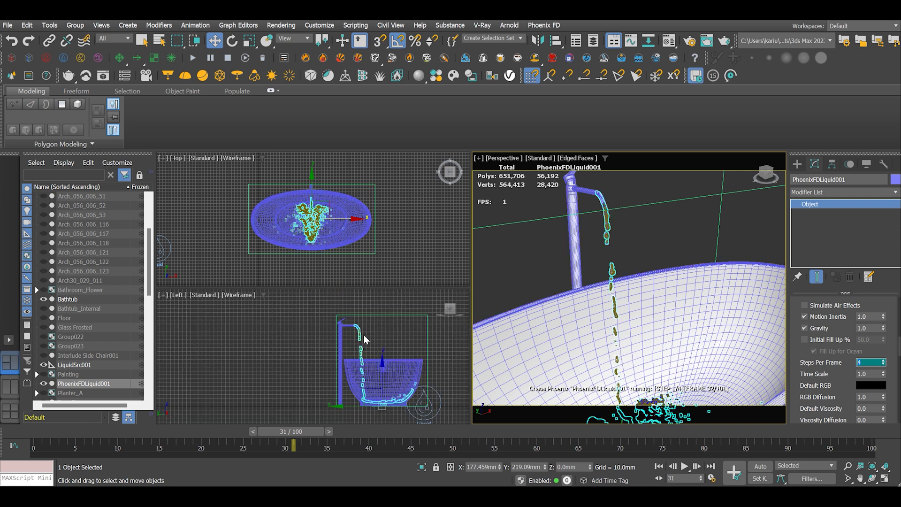
scroll(362, 335, up, 3)
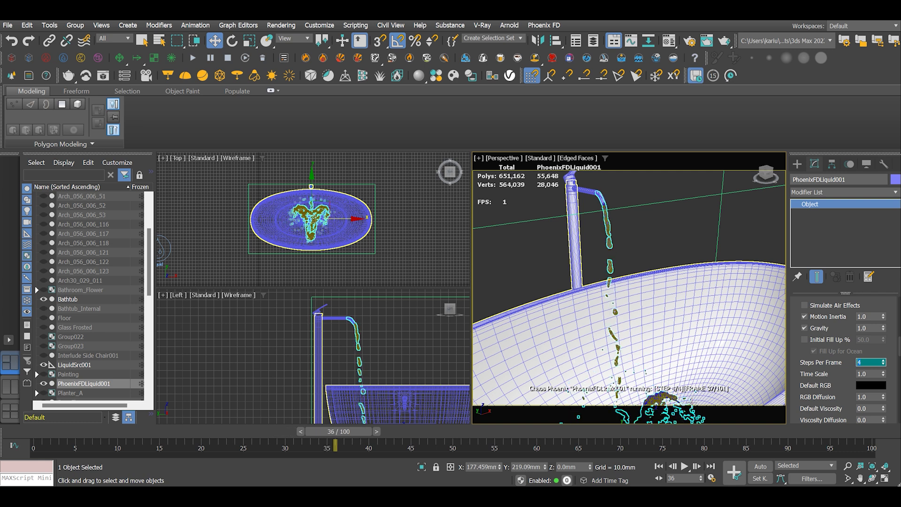
scroll(636, 335, down, 4)
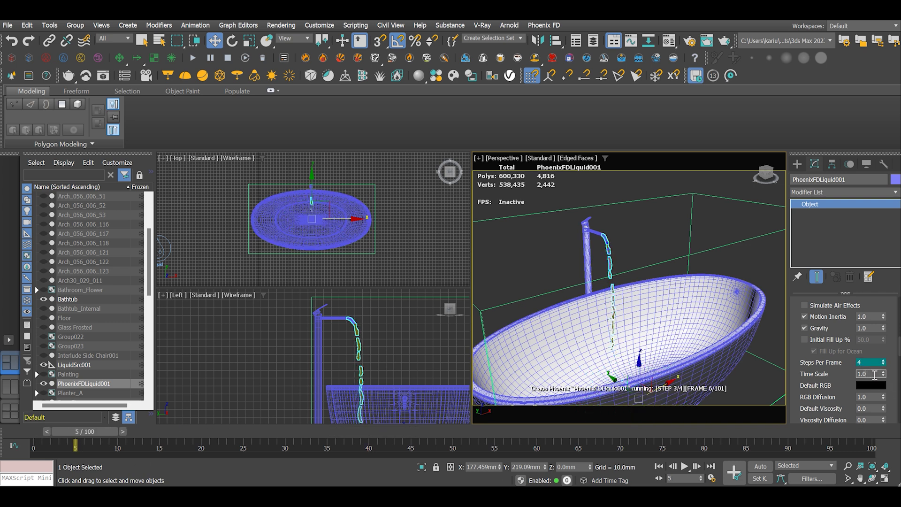
Set the simulator's Time Scale to 0.5 and enable Initial Fill Up at 10%.
double_click(872, 374)
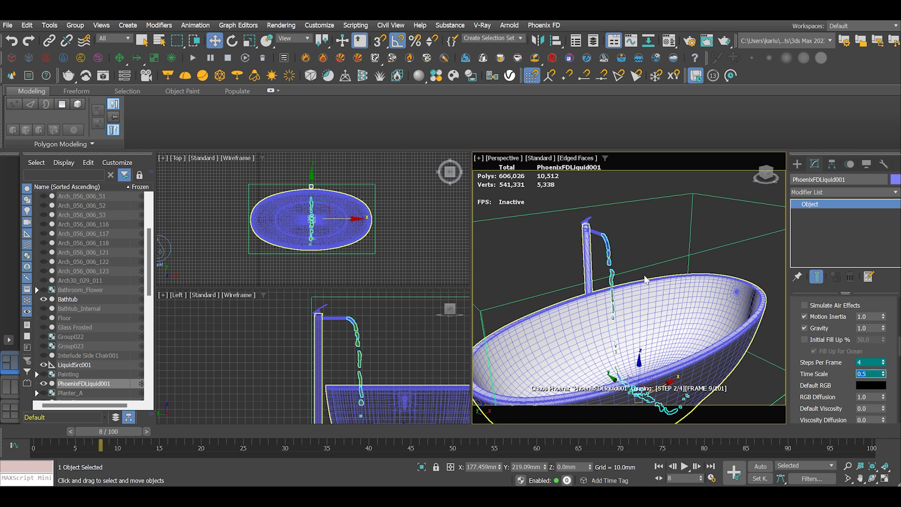
click(635, 241)
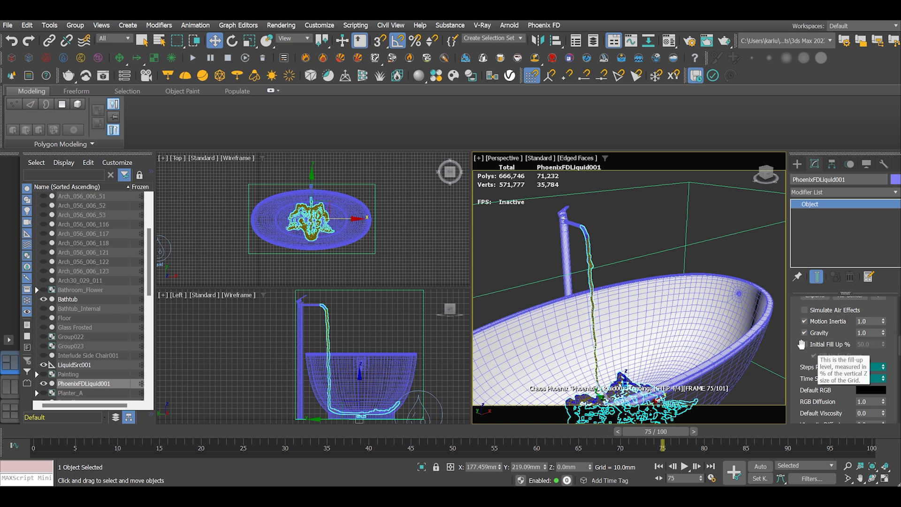
click(804, 344)
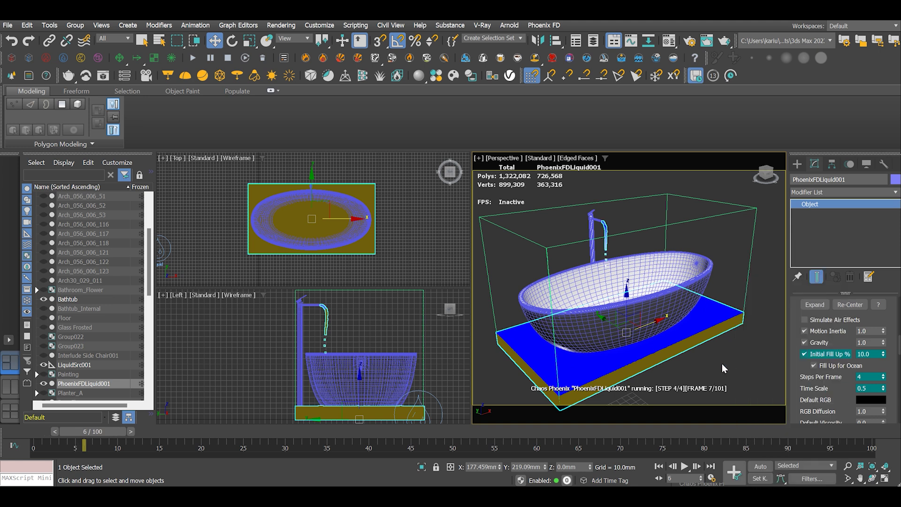
scroll(633, 297, up, 5)
scroll(632, 297, down, 5)
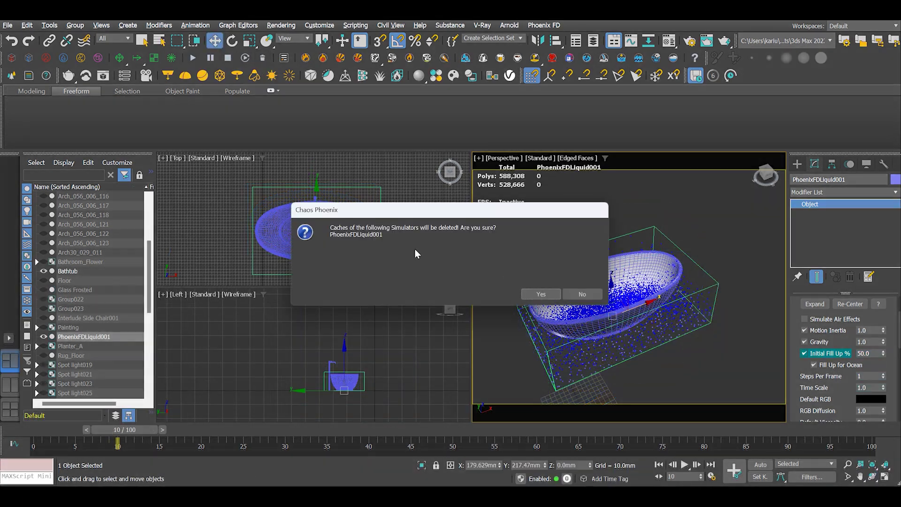
Confirm deleting the caches of PhoenixFDLiquid001 and remove the simulator from the scene.
click(539, 294)
click(708, 363)
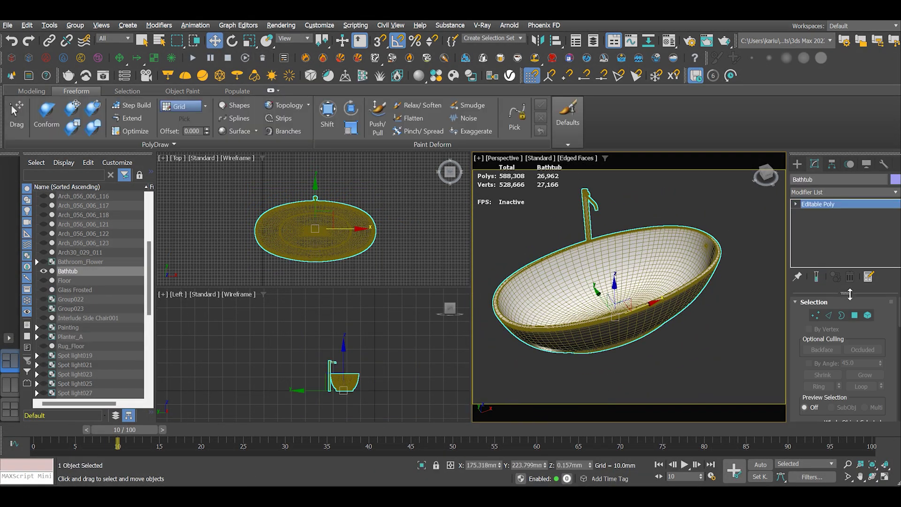
Select a polygon on the bathtub's inner wall at the Polygon level and grow the selection outward across the wall.
click(855, 315)
click(610, 270)
scroll(593, 269, up, 3)
click(31, 91)
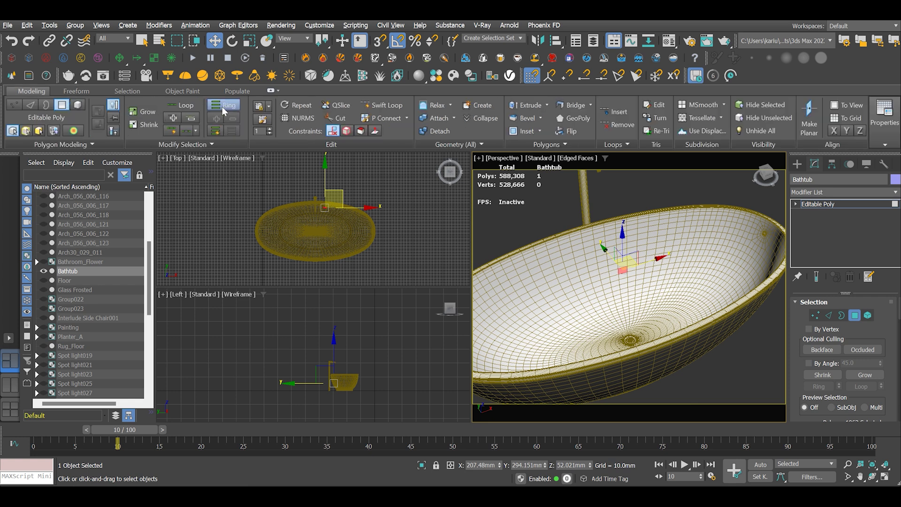
click(145, 113)
click(145, 113)
click(146, 113)
click(147, 113)
click(147, 114)
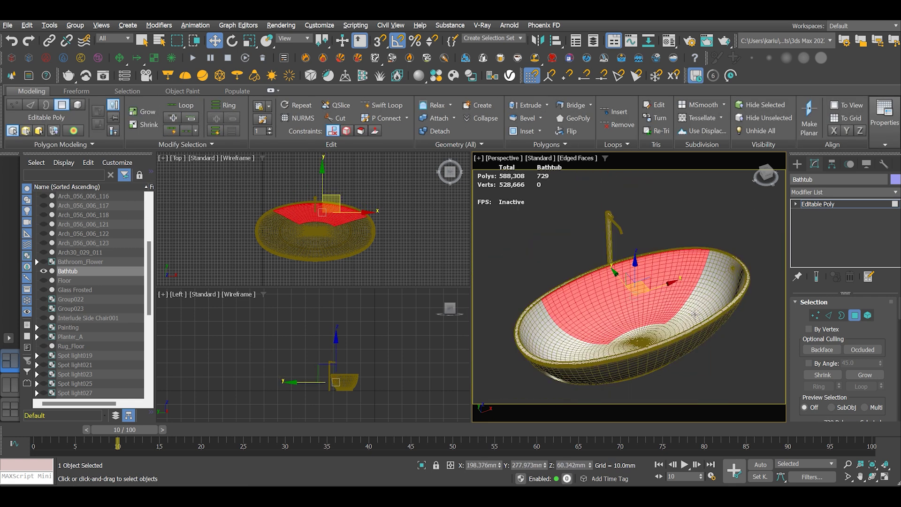
Extend the polygon selection around the bathtub's inside by growing it until most of the basin floor is covered.
ctrl+drag(693, 318, 539, 350)
click(148, 112)
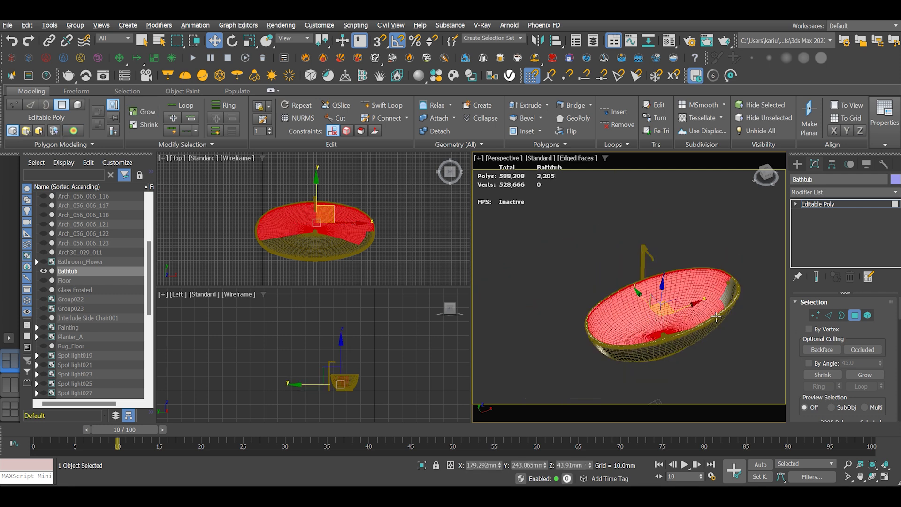
scroll(601, 321, up, 4)
alt+middle_drag(601, 322, 692, 287)
ctrl+drag(692, 286, 546, 265)
click(147, 113)
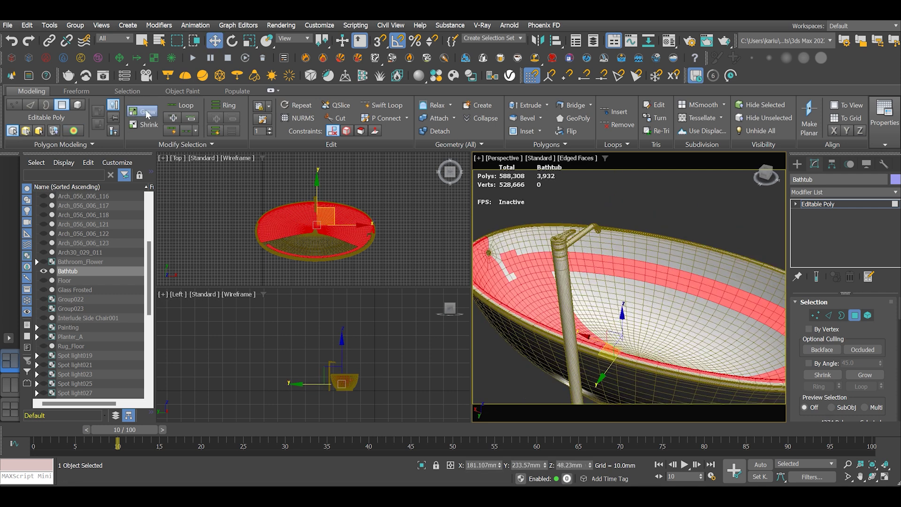
click(148, 113)
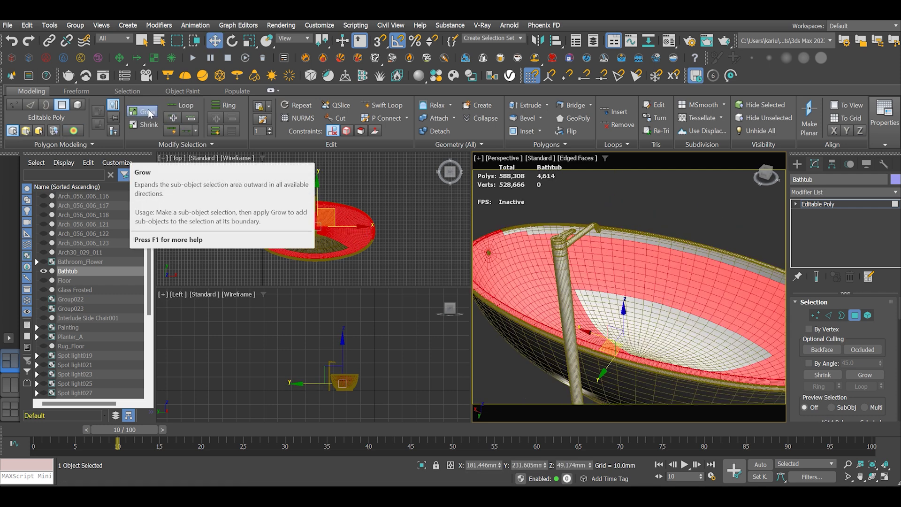
click(148, 112)
ctrl+drag(645, 359, 660, 373)
ctrl+drag(667, 323, 685, 337)
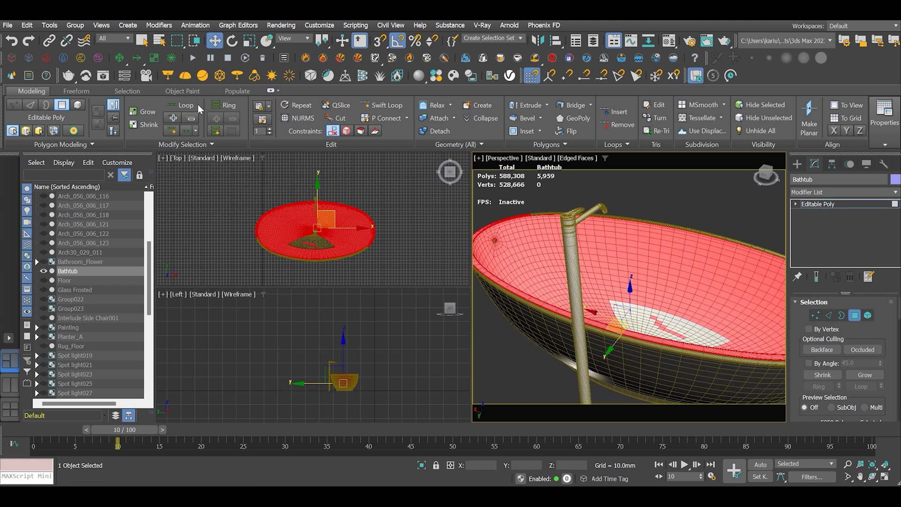
click(148, 113)
alt+middle_drag(557, 305, 601, 345)
click(148, 113)
Complete the inner polygon selection around the drain, growing it over the drain rings and adding the polygons still missing.
scroll(602, 303, up, 3)
scroll(614, 336, up, 5)
ctrl+drag(645, 281, 674, 312)
click(148, 113)
scroll(636, 298, up, 2)
click(147, 112)
scroll(585, 308, down, 5)
scroll(589, 324, up, 5)
ctrl+drag(594, 284, 608, 294)
ctrl+drag(499, 314, 508, 352)
ctrl+drag(563, 310, 596, 337)
scroll(597, 325, down, 4)
mouse_move(597, 325)
alt+middle_down()
mouse_move(575, 308)
mouse_move(610, 315)
alt+middle_up()
scroll(535, 329, up, 5)
click(148, 113)
click(148, 113)
click(651, 338)
click(204, 111)
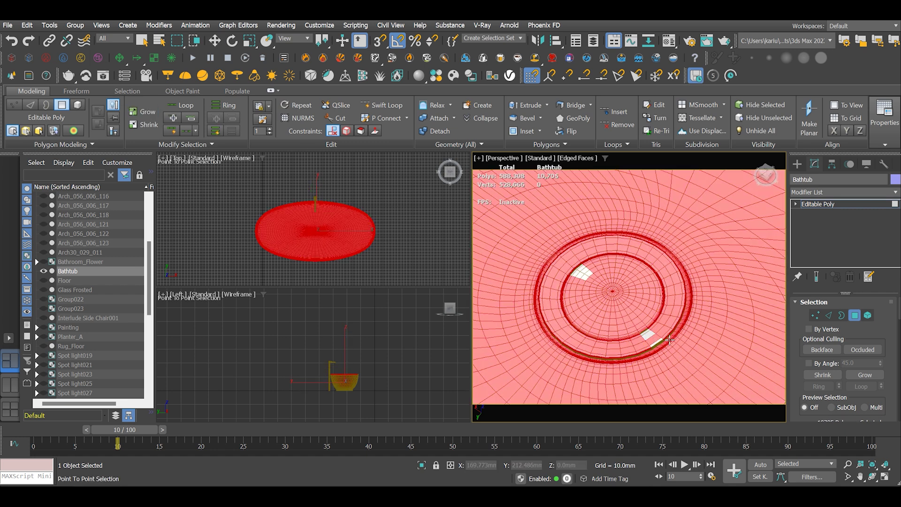
Deselect the rim polygons with a selection window across the bathtub's top edge in the left view, keeping the inner surface.
scroll(604, 314, down, 3)
scroll(604, 314, down, 5)
scroll(344, 378, up, 6)
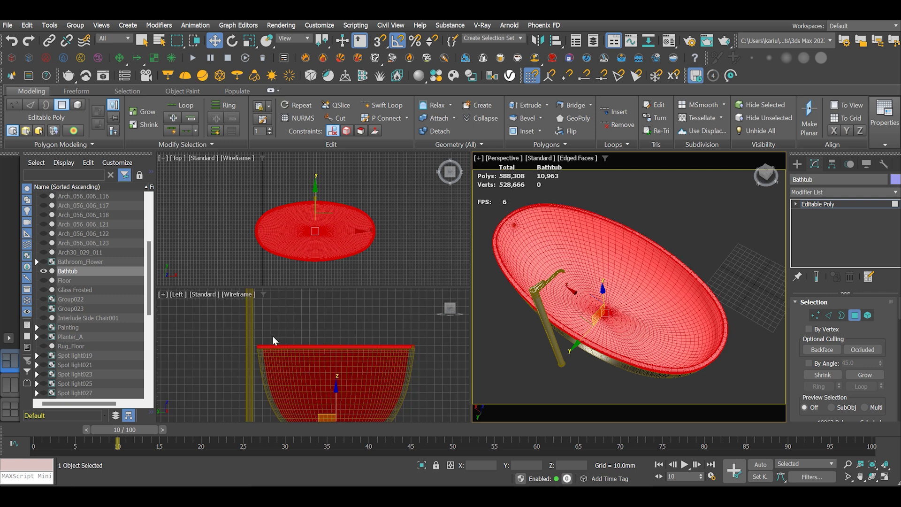
middle_click(316, 317)
key(alt+w)
scroll(319, 316, down, 3)
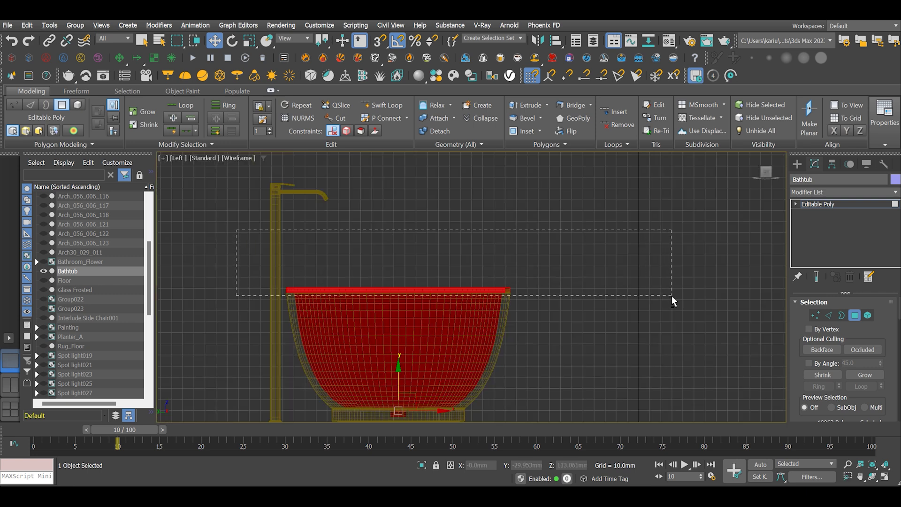
alt+drag(673, 295, 673, 295)
scroll(372, 289, up, 4)
key(alt+w)
middle_click(610, 305)
scroll(879, 335, down, 6)
Detach the selected inner polygons as a separate object named Bathtub_Internal and hide the original Bathtub.
click(865, 386)
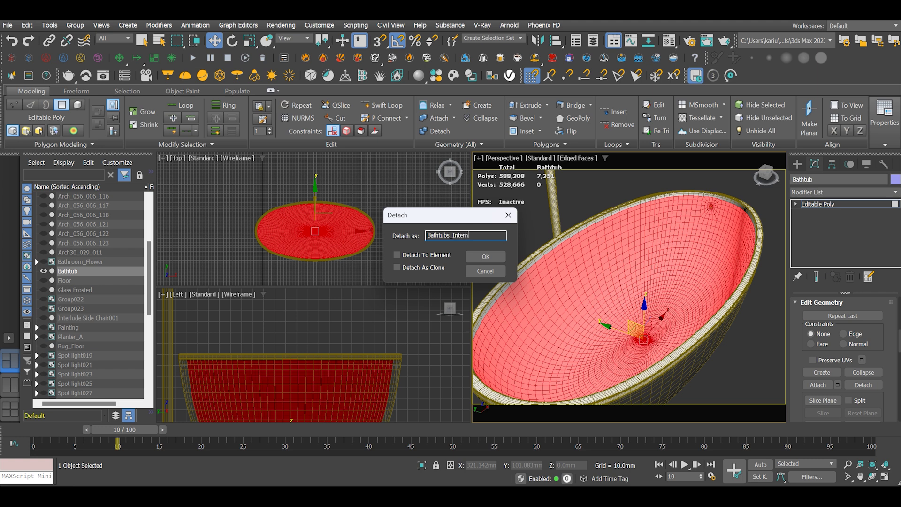
click(485, 256)
scroll(613, 306, down, 5)
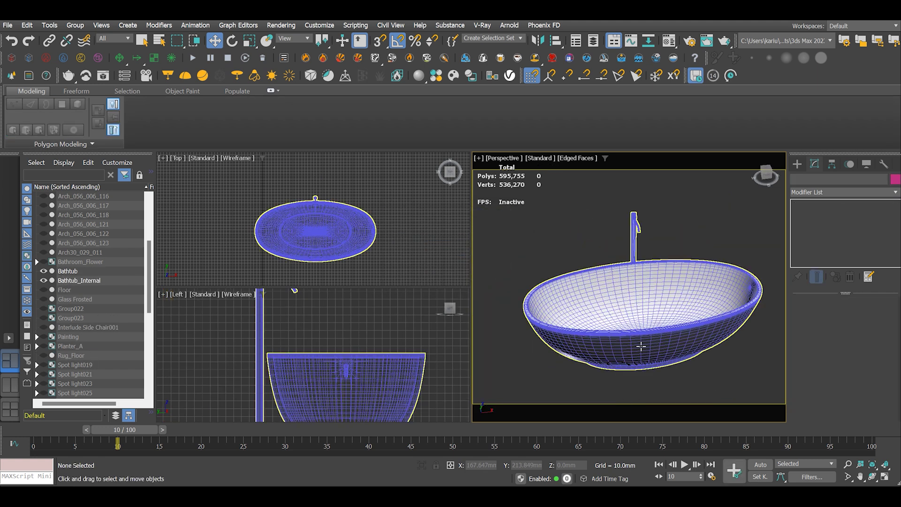
click(673, 353)
click(44, 271)
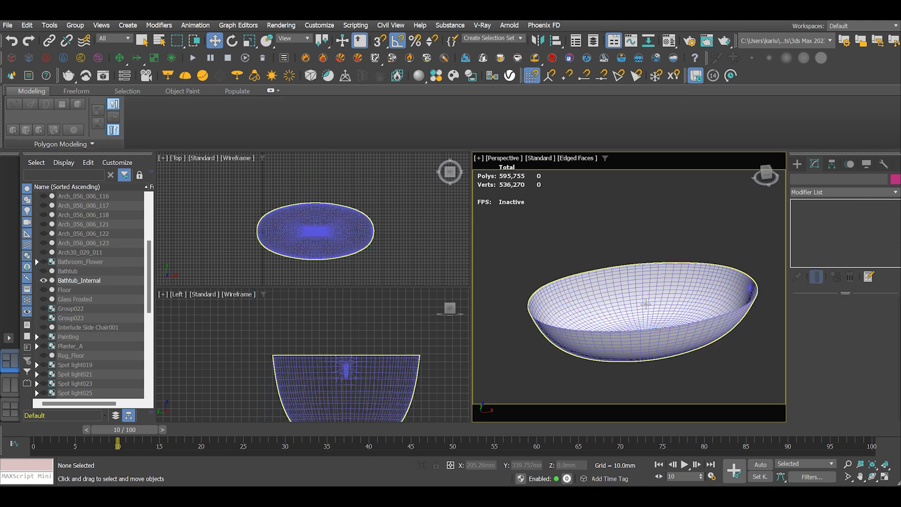
Select the open top border of Bathtub_Internal and cap it to close the surface.
click(502, 282)
scroll(643, 305, up, 3)
click(639, 314)
click(872, 476)
mouse_move(597, 308)
mouse_down()
mouse_move(653, 370)
mouse_move(607, 308)
mouse_move(621, 340)
mouse_move(611, 291)
mouse_move(626, 302)
mouse_move(598, 283)
mouse_move(672, 308)
mouse_move(550, 314)
mouse_move(666, 315)
mouse_move(597, 313)
mouse_up()
scroll(597, 314, down, 6)
scroll(622, 322, up, 5)
scroll(624, 329, down, 7)
drag(622, 349, 647, 358)
scroll(647, 358, up, 8)
scroll(647, 358, down, 3)
key(w)
click(828, 315)
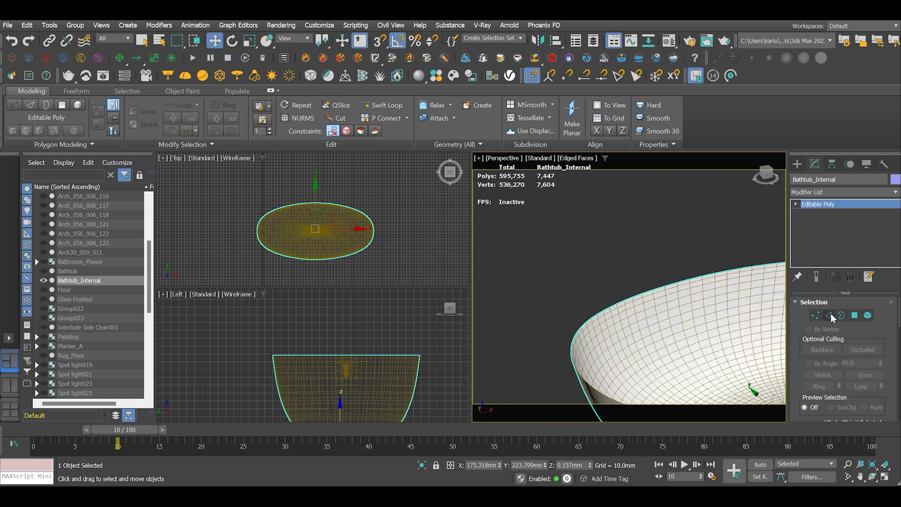
click(841, 316)
scroll(643, 294, down, 5)
drag(882, 395, 881, 283)
click(862, 372)
Flip all polygons of the capped Bathtub_Internal so its faces point outward, and clear the polygon selection.
scroll(690, 300, up, 3)
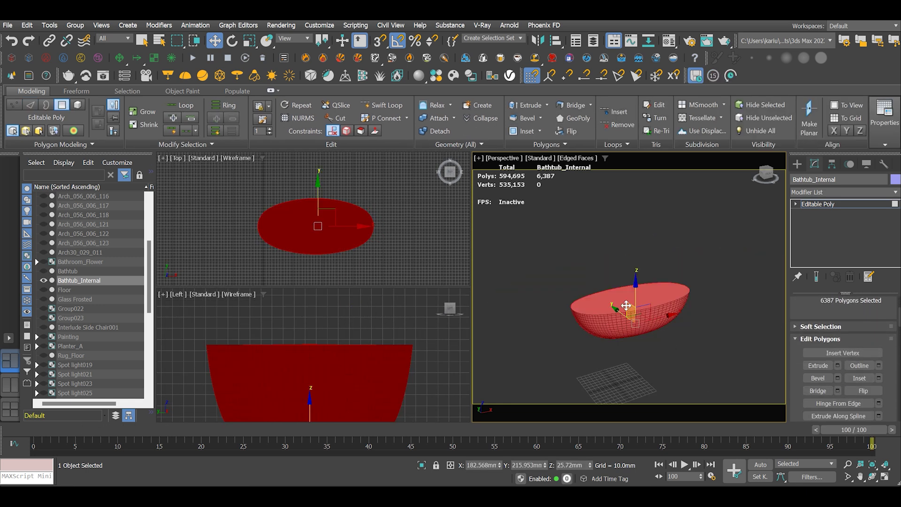
scroll(626, 305, up, 2)
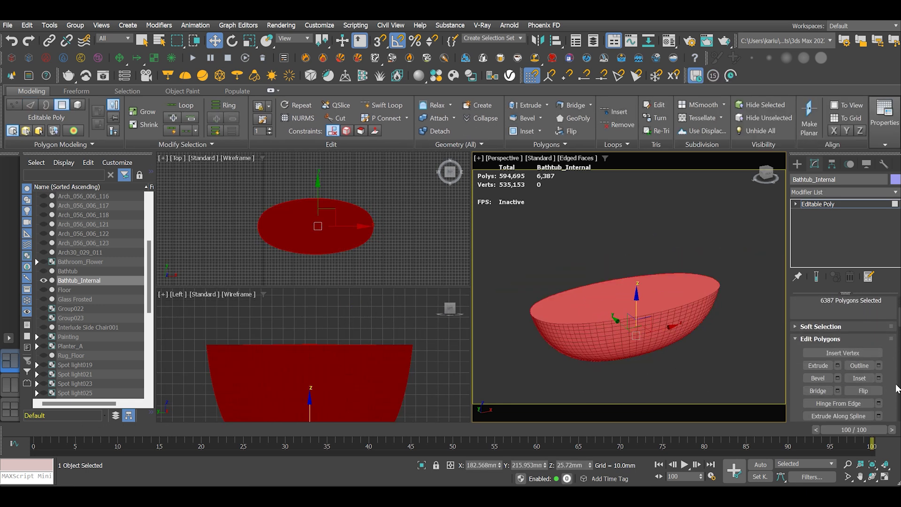
click(865, 391)
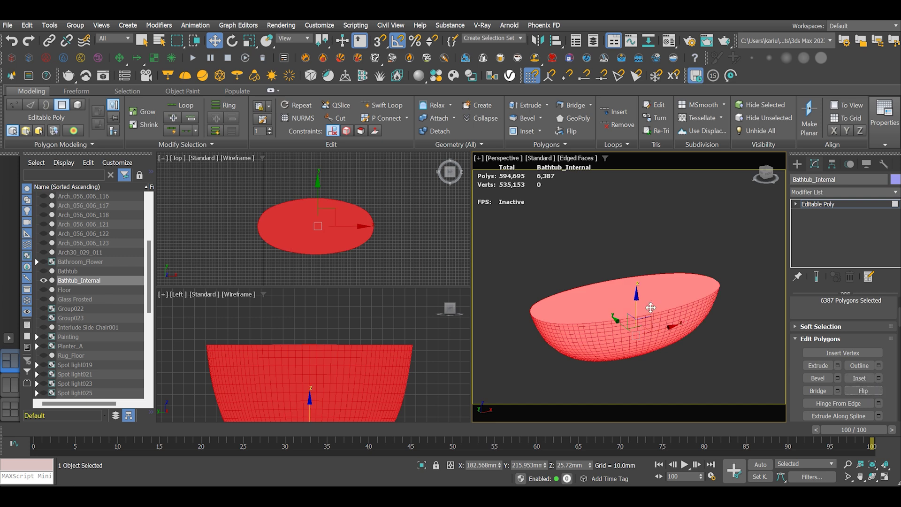
middle_drag(668, 357, 675, 338)
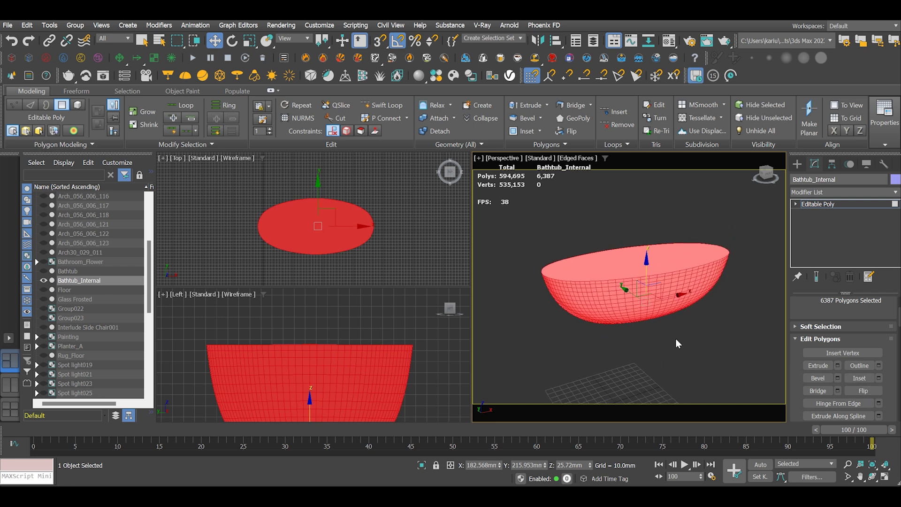
click(666, 338)
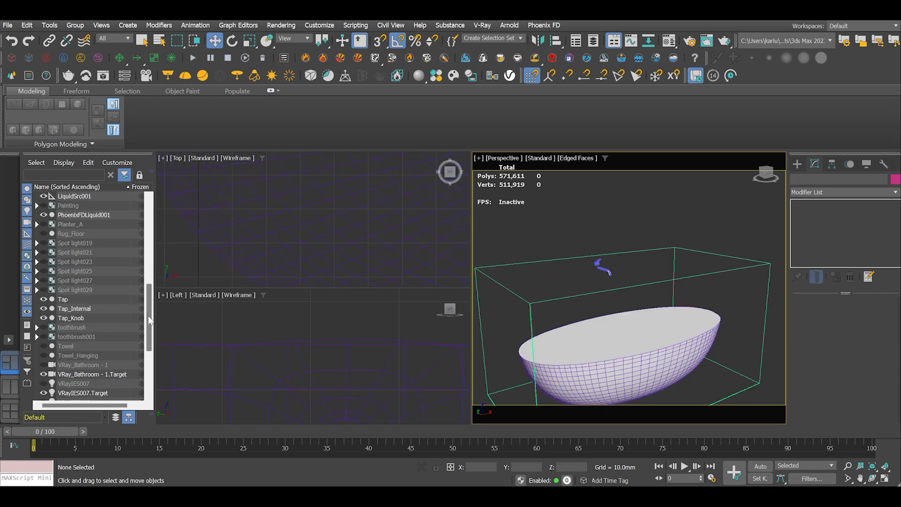
Unhide the original Bathtub object and save the scene.
scroll(148, 316, up, 2)
scroll(86, 274, up, 3)
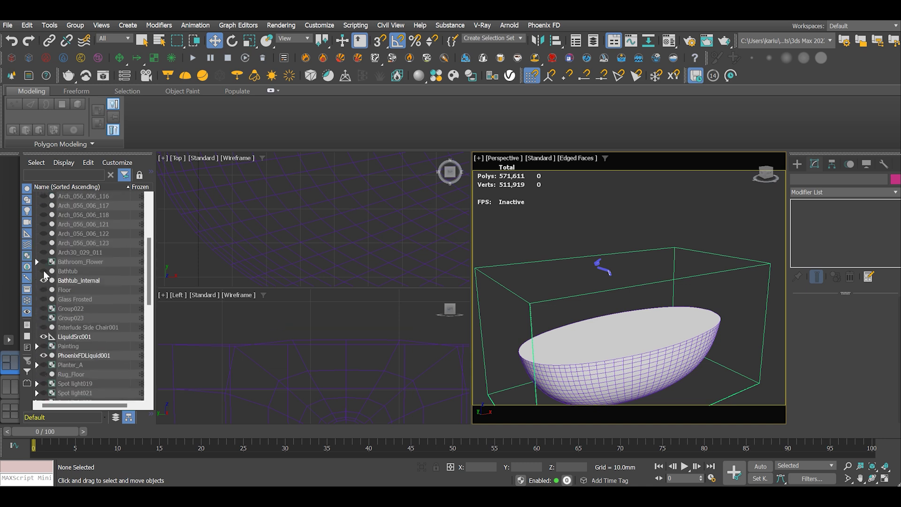
click(43, 270)
scroll(608, 309, down, 2)
key(ctrl+s)
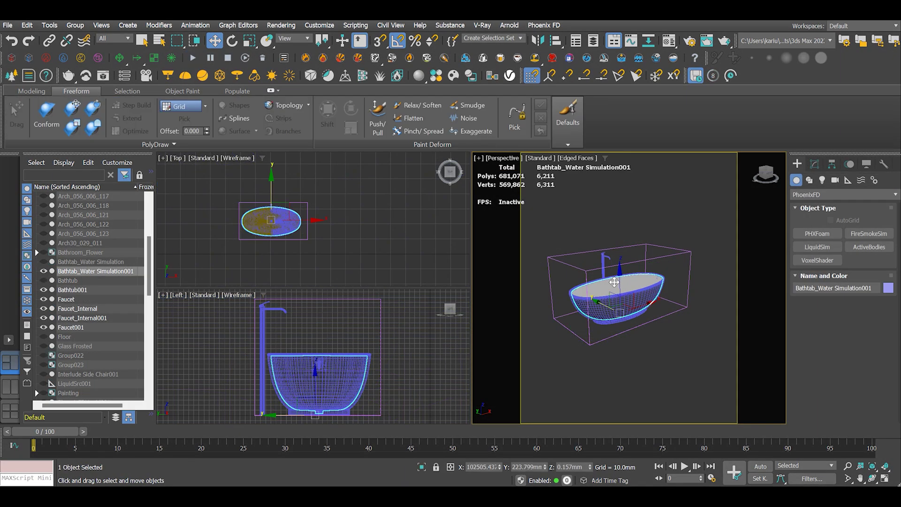
Enable Initial Liquid Fill in the Chaos Phoenix properties of Bathtab_Water Simulation001.
right_click(613, 281)
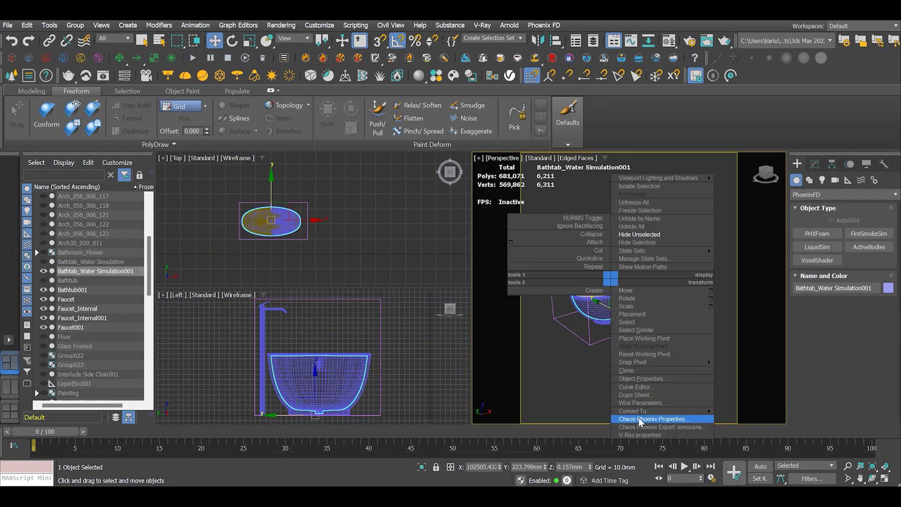
click(654, 418)
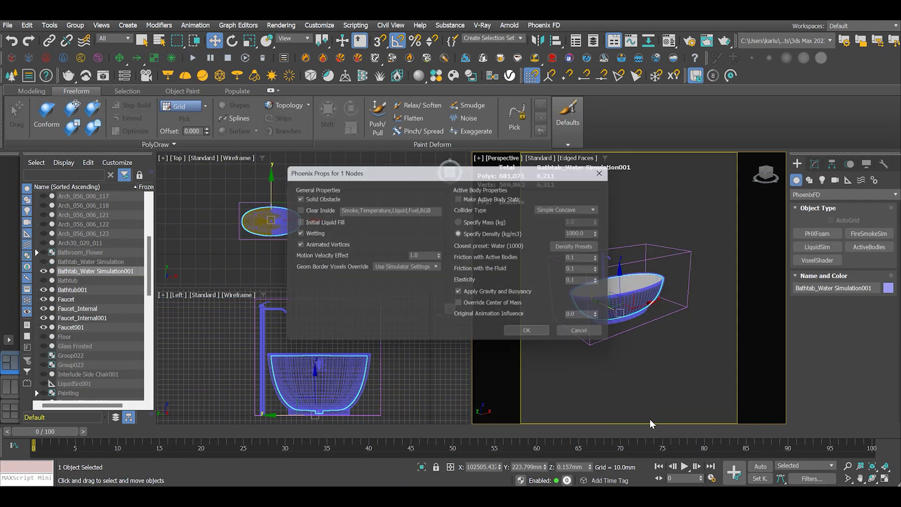
click(294, 221)
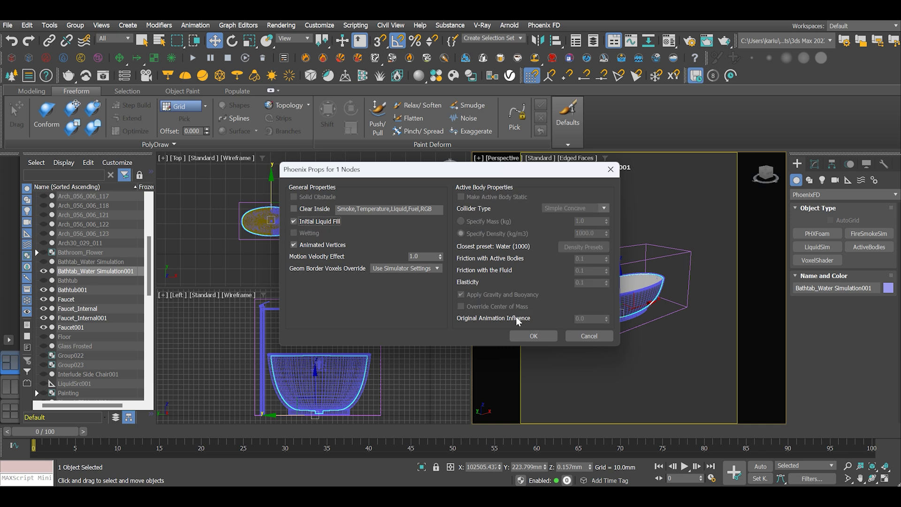
click(533, 339)
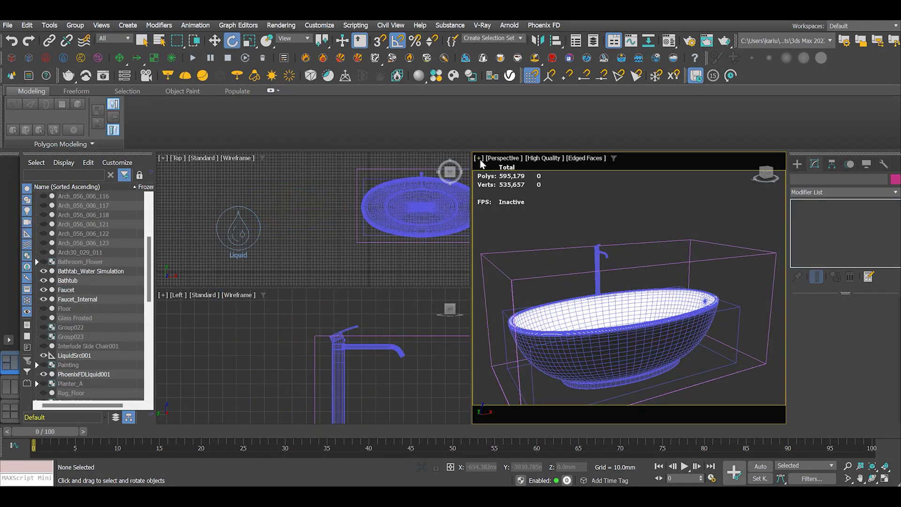
Create a perspective preview animation with the Standard preset, image quality 100 and only geometry displayed, and play it.
click(479, 160)
mouse_move(564, 271)
click(672, 284)
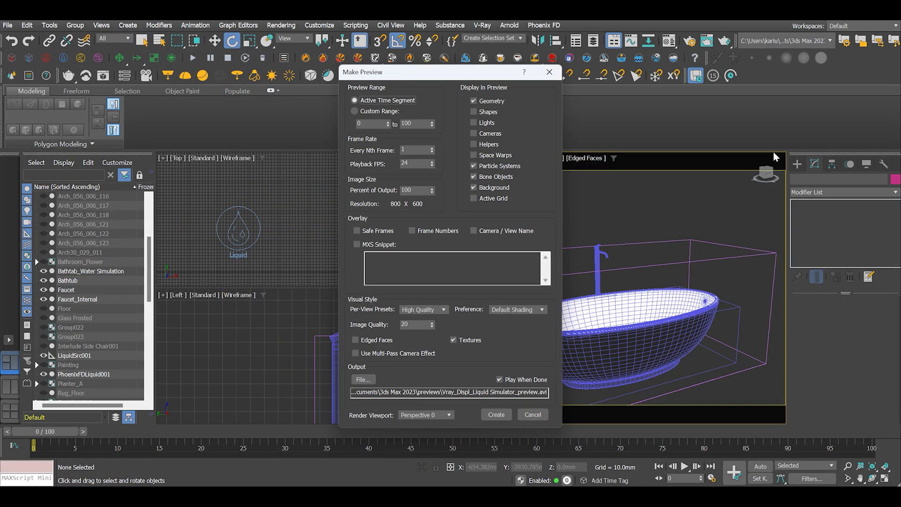
drag(433, 81, 487, 58)
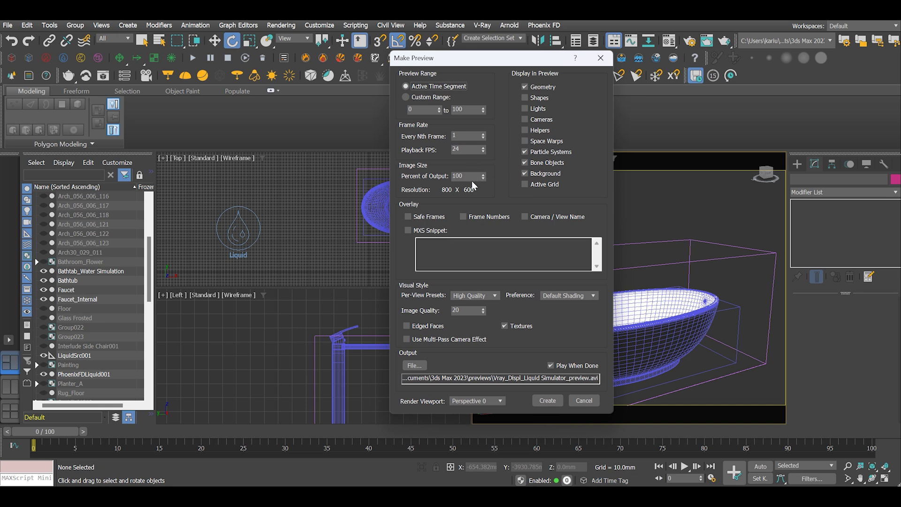
click(495, 296)
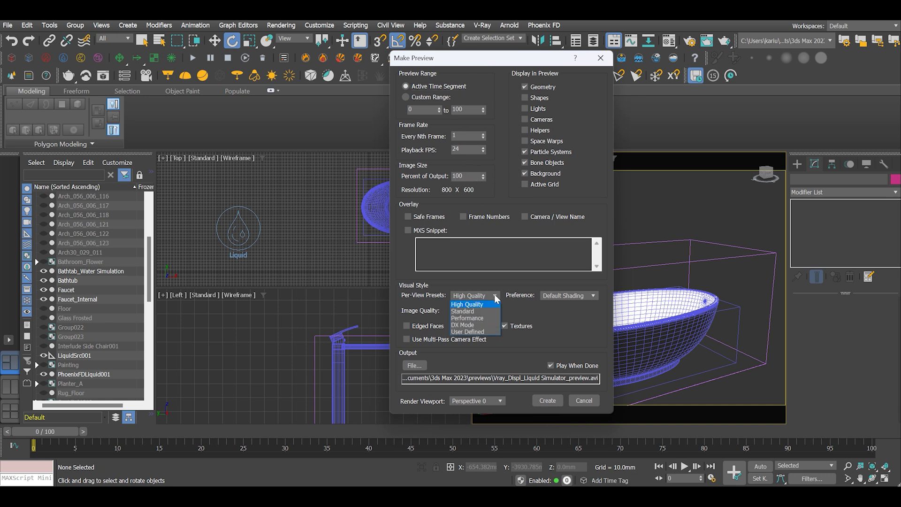
click(465, 311)
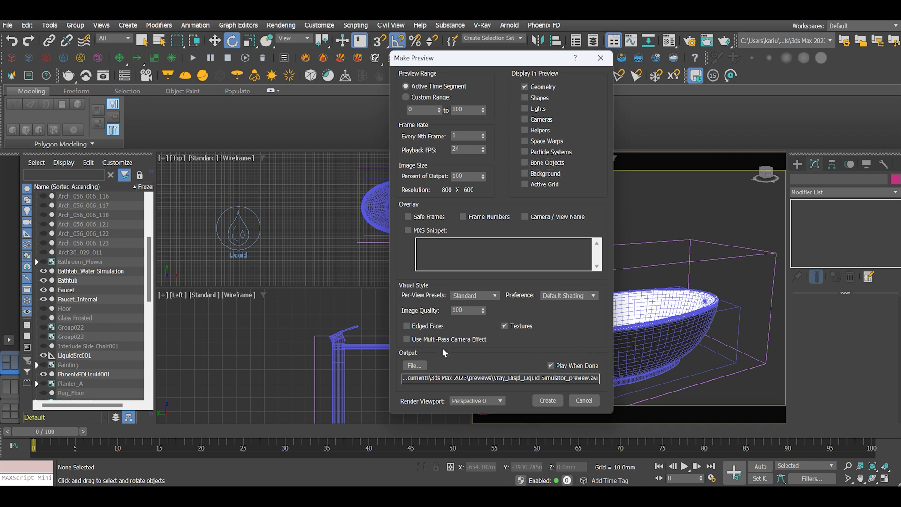
click(547, 400)
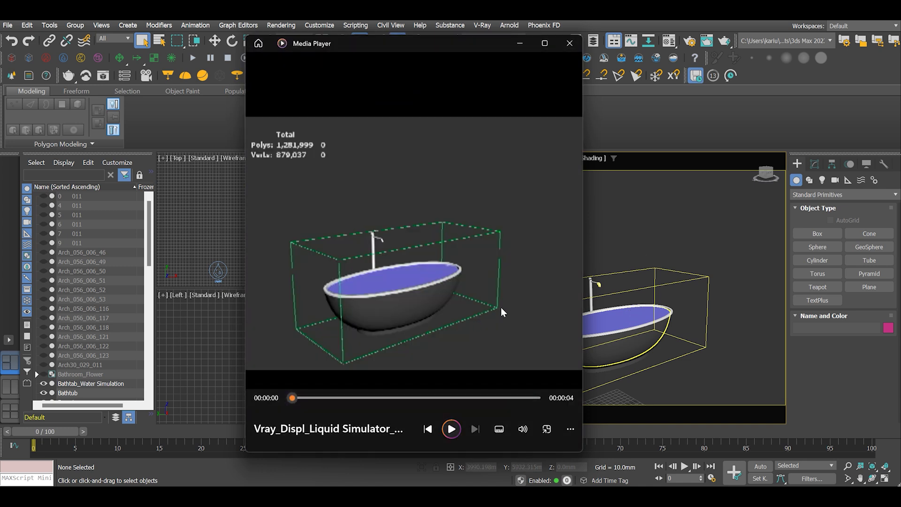
click(452, 429)
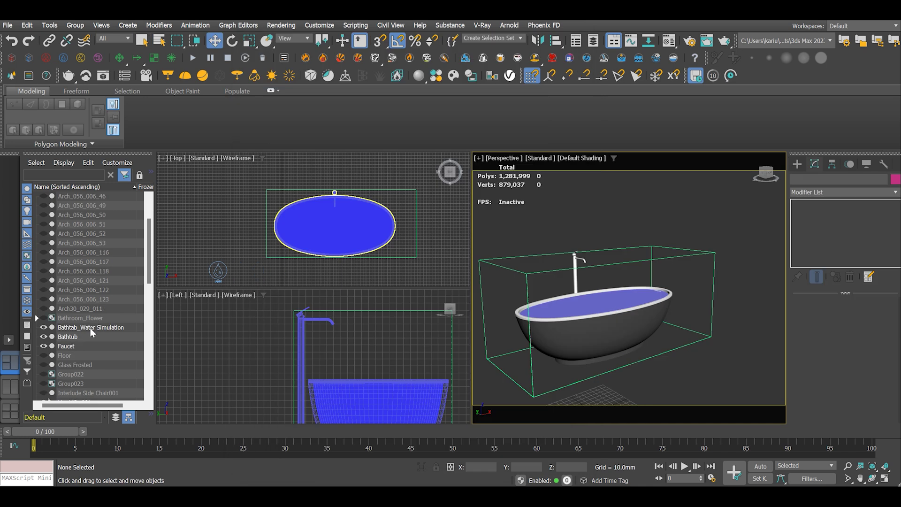
Set the Bathtab_Water Simulation object to display as a box and make it non-renderable.
click(91, 327)
scroll(600, 304, down, 3)
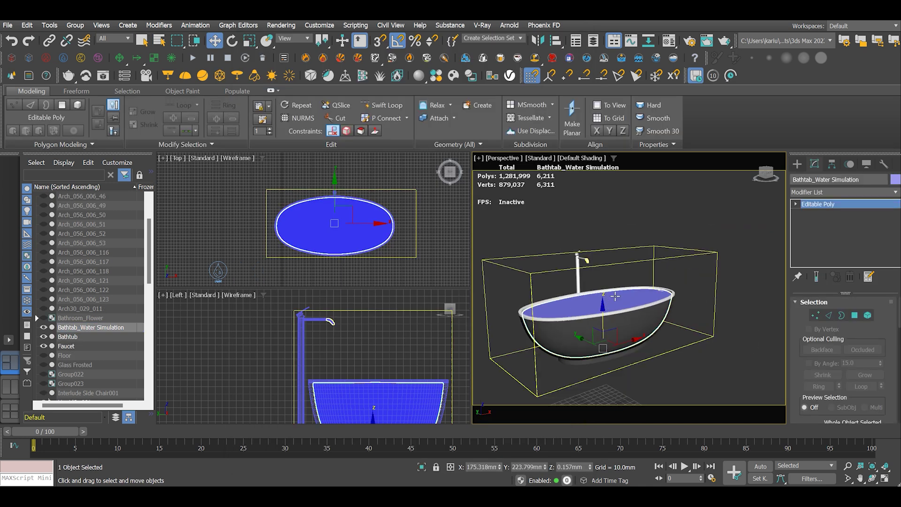
right_click(722, 383)
click(747, 454)
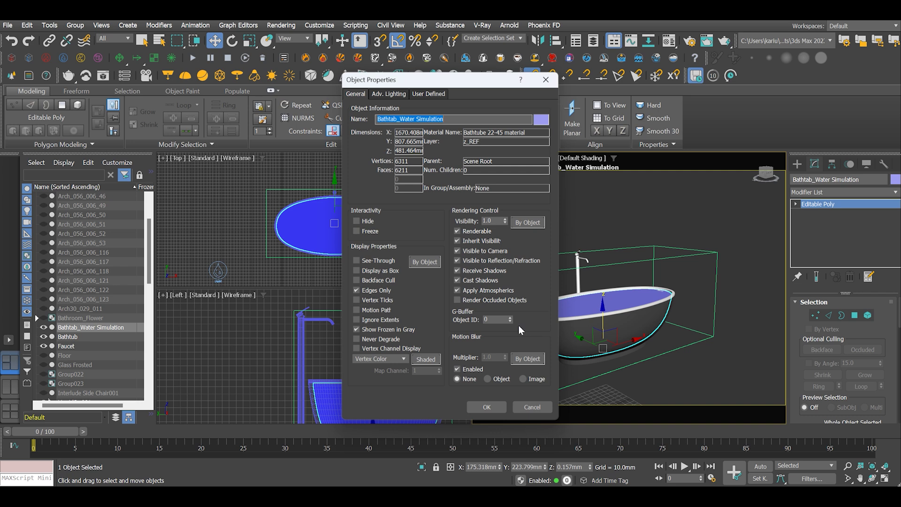
click(356, 271)
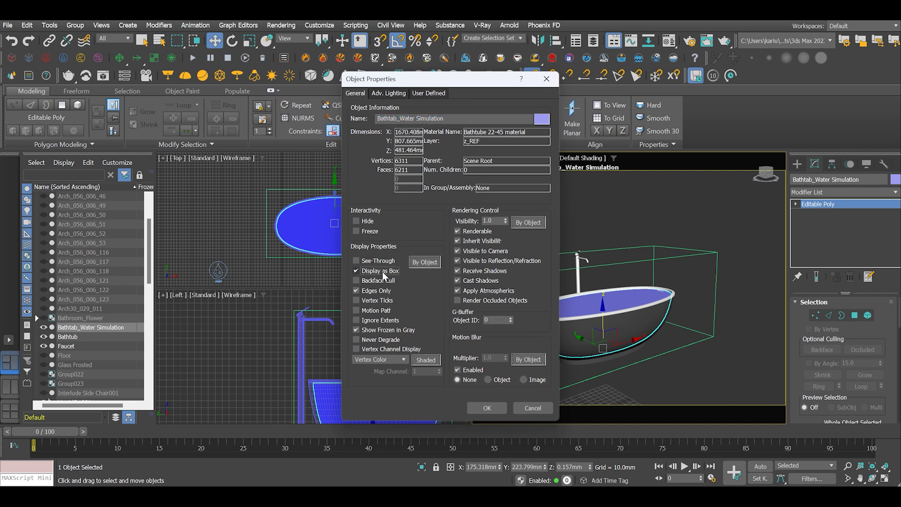
click(457, 231)
click(488, 407)
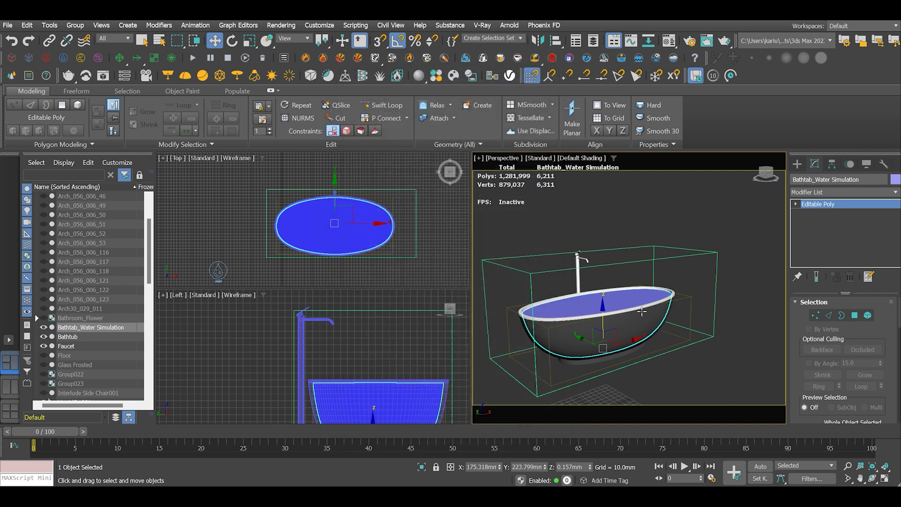
click(701, 379)
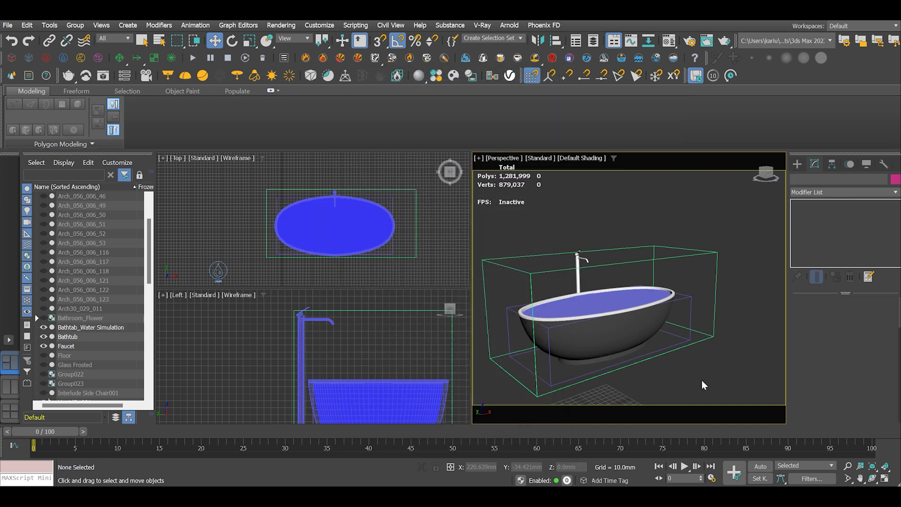
Create a new preview animation of the perspective view over the active time segment, keeping the Standard preset and image quality 100.
click(479, 158)
mouse_move(504, 271)
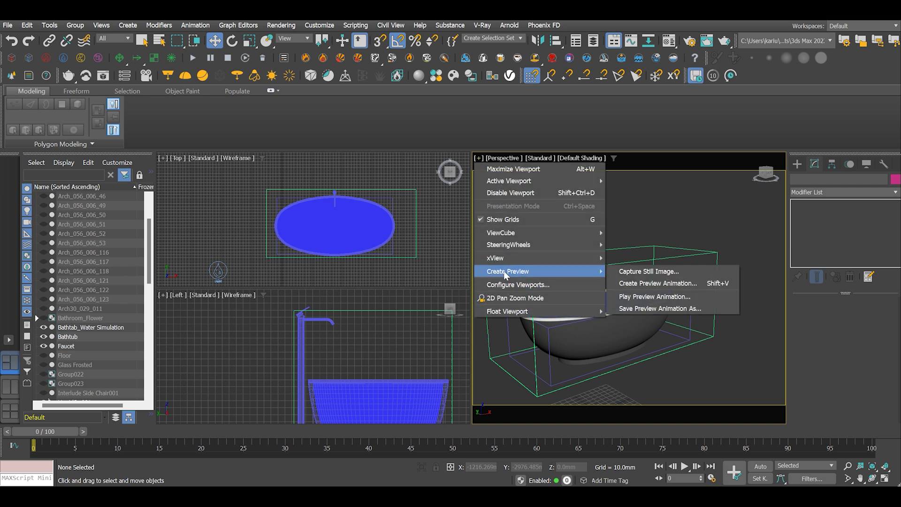
click(666, 283)
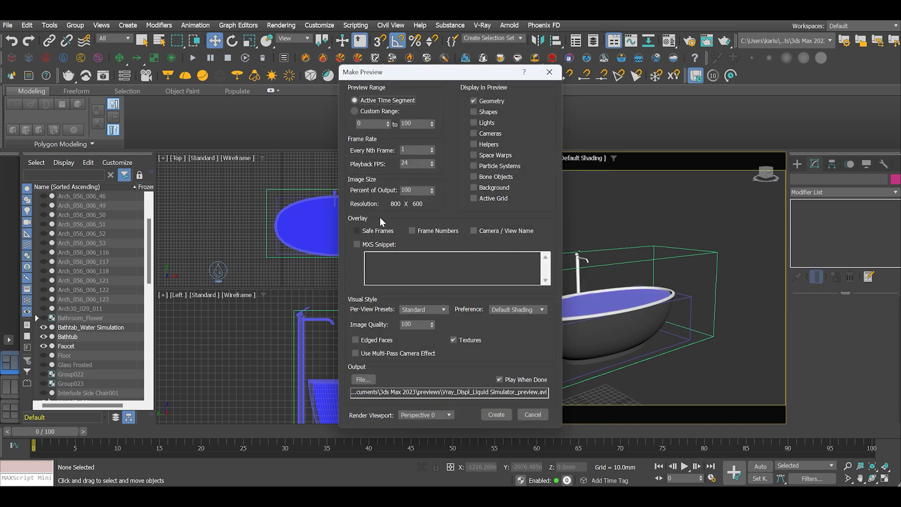
click(500, 415)
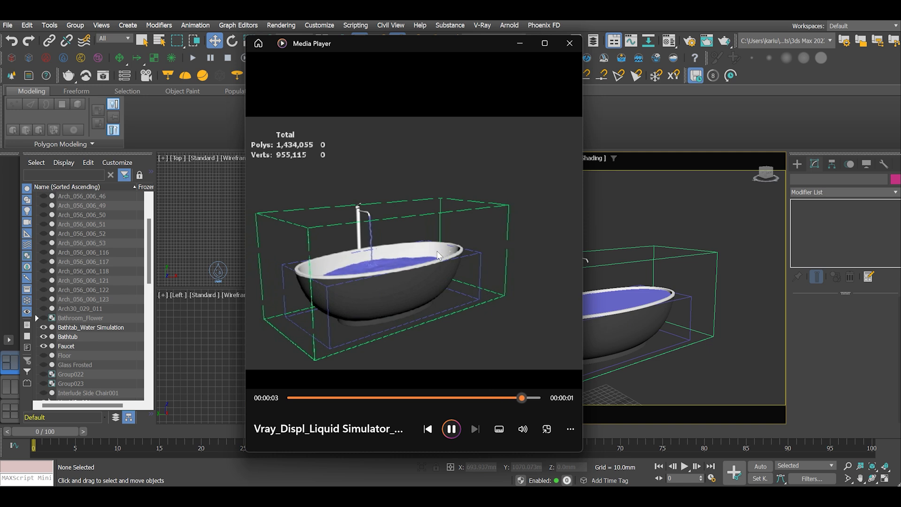
Replay the new preview animation to examine the faucet stream and the water inside the bathtub.
click(453, 430)
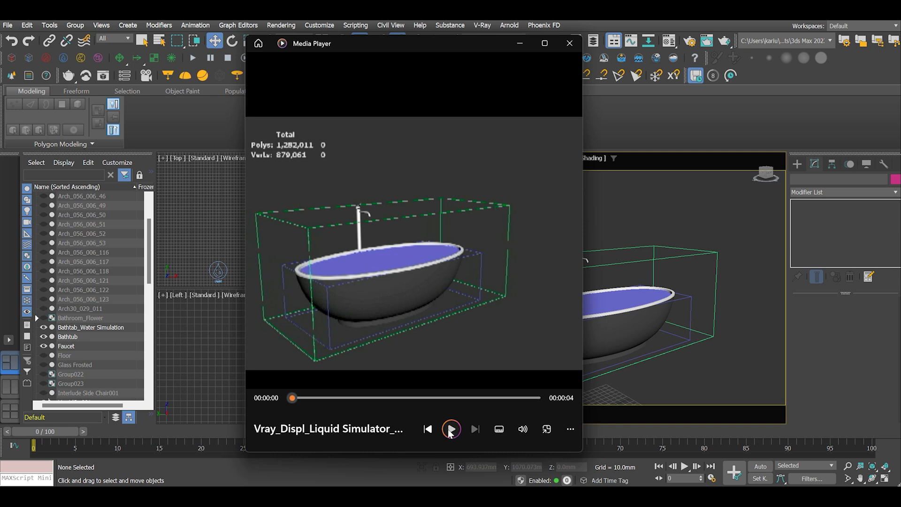
click(451, 429)
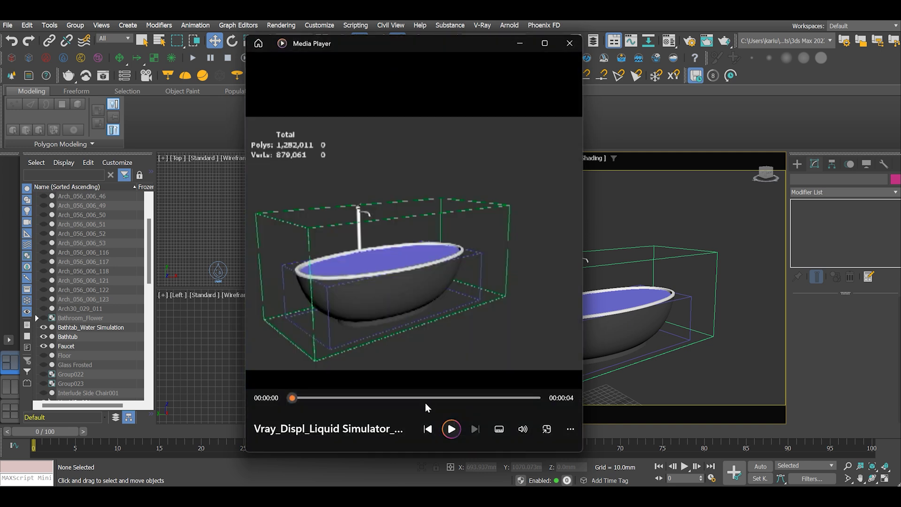
click(458, 430)
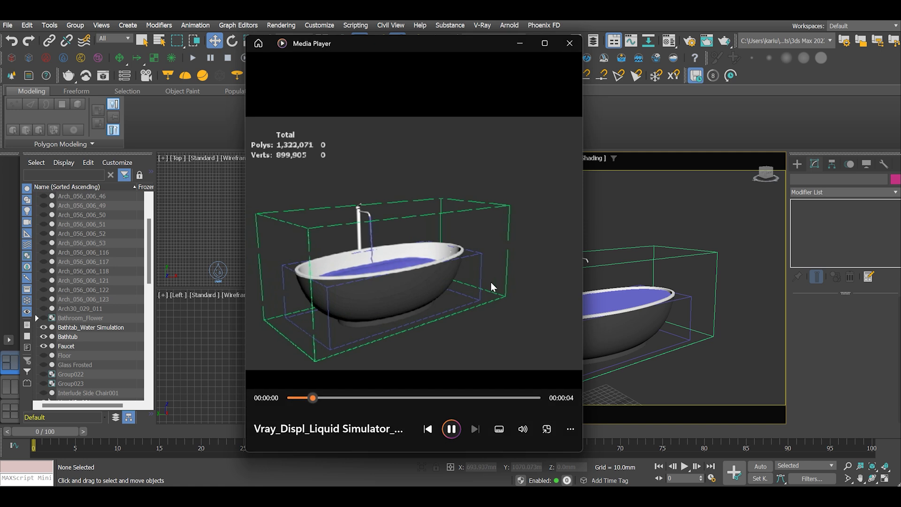